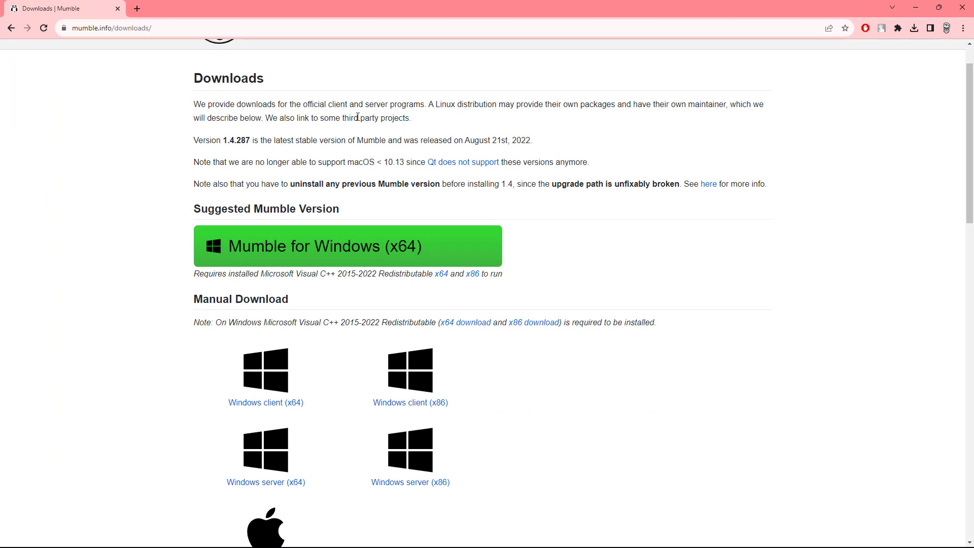
- Download the Windows client (x64) installer from the Mumble downloads page and launch it
scroll(360, 123, up, 1)
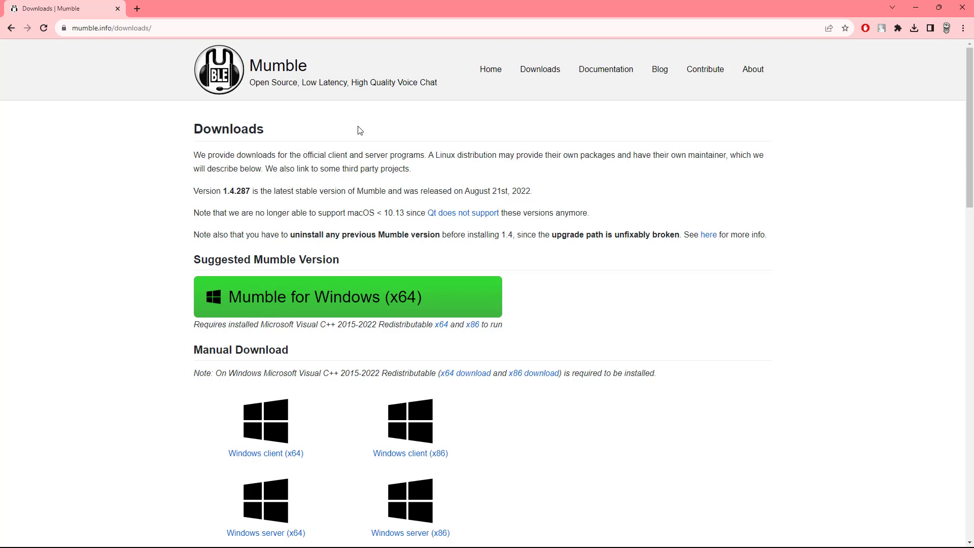
click(297, 459)
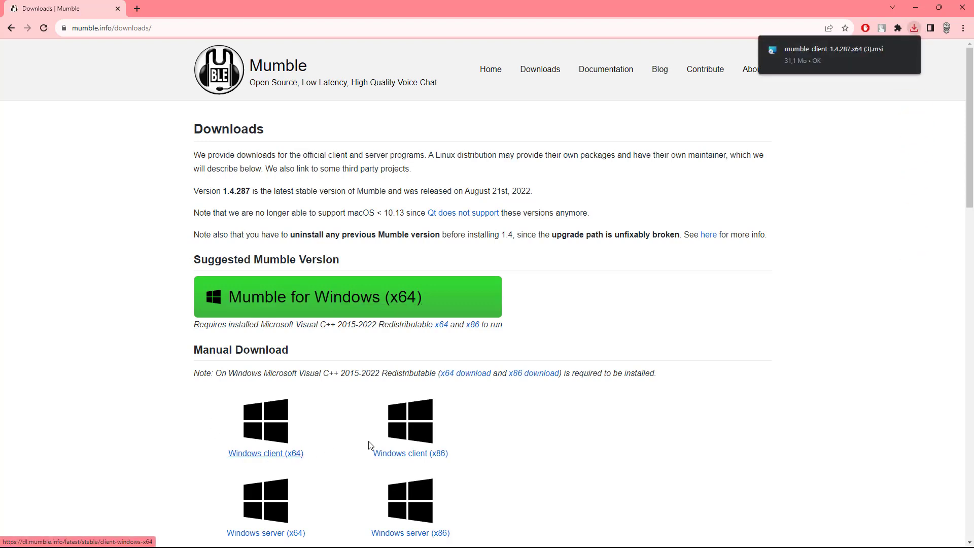
click(787, 53)
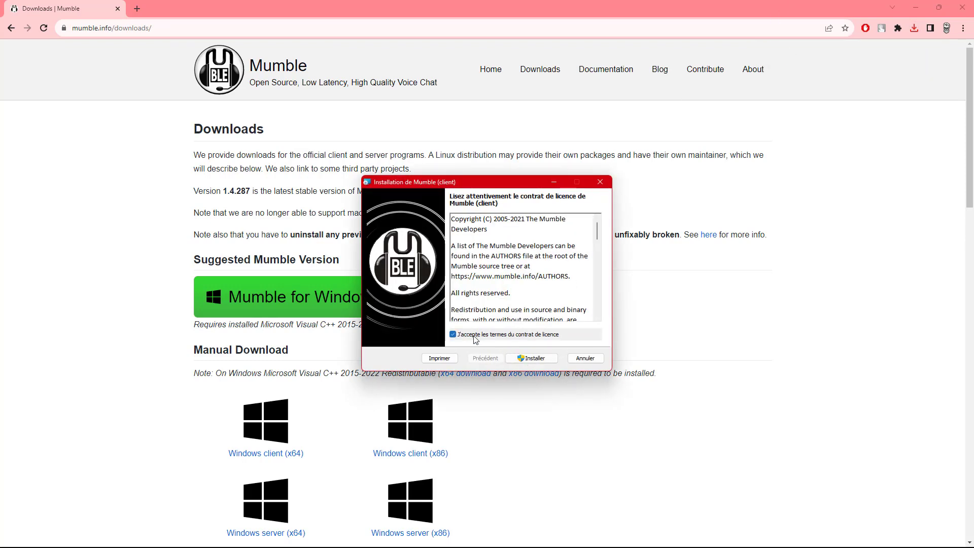
- Install the Mumble client with the licence terms accepted, minimising the browser while it runs, and finish the setup wizard
drag(597, 234, 598, 310)
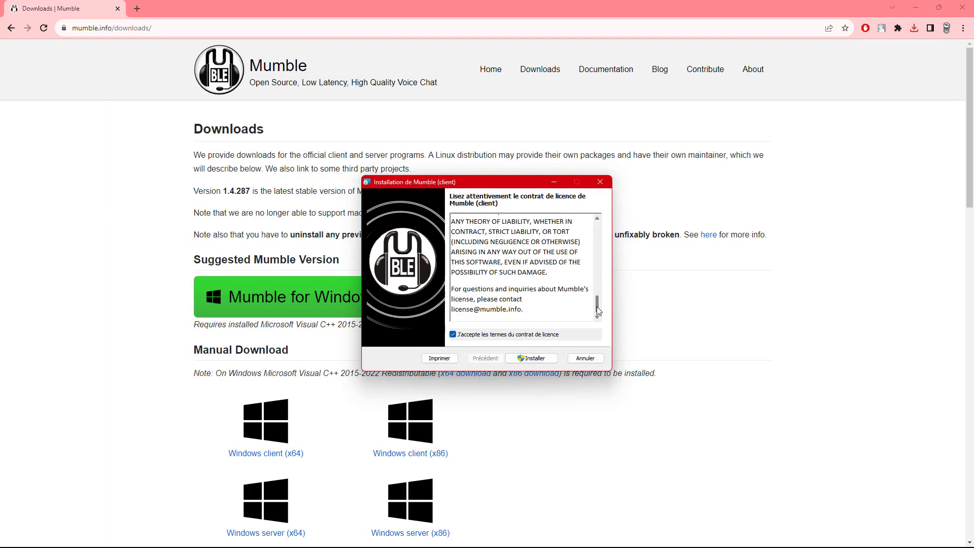
click(543, 362)
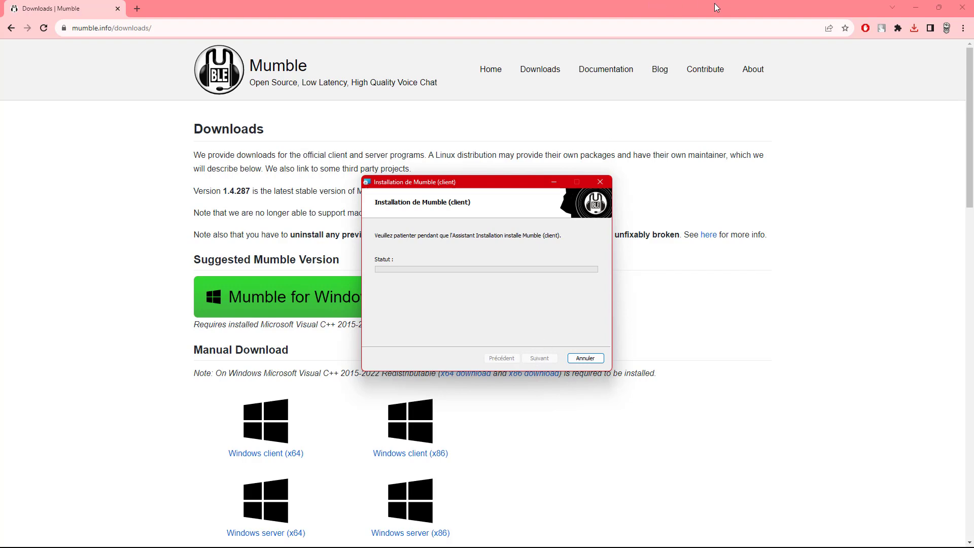
drag(714, 7, 829, 75)
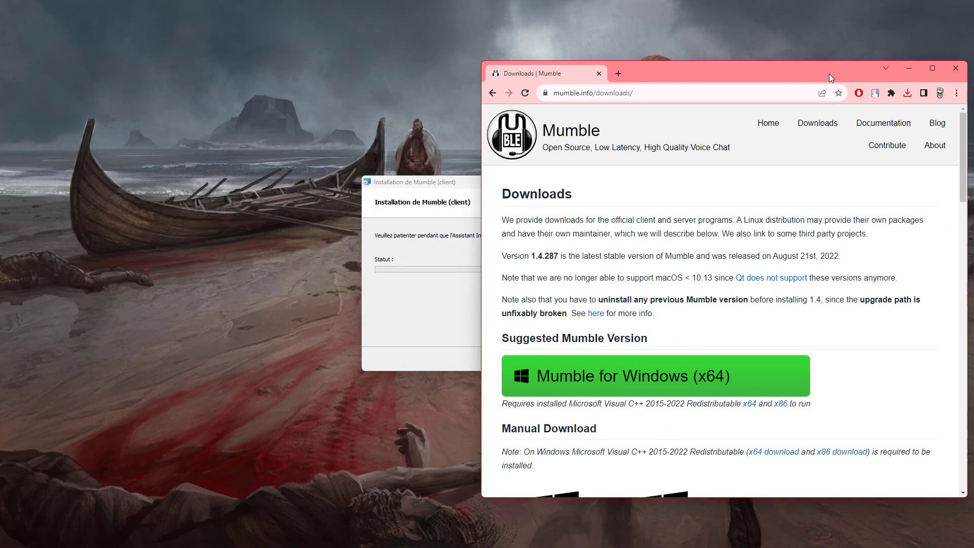
click(909, 69)
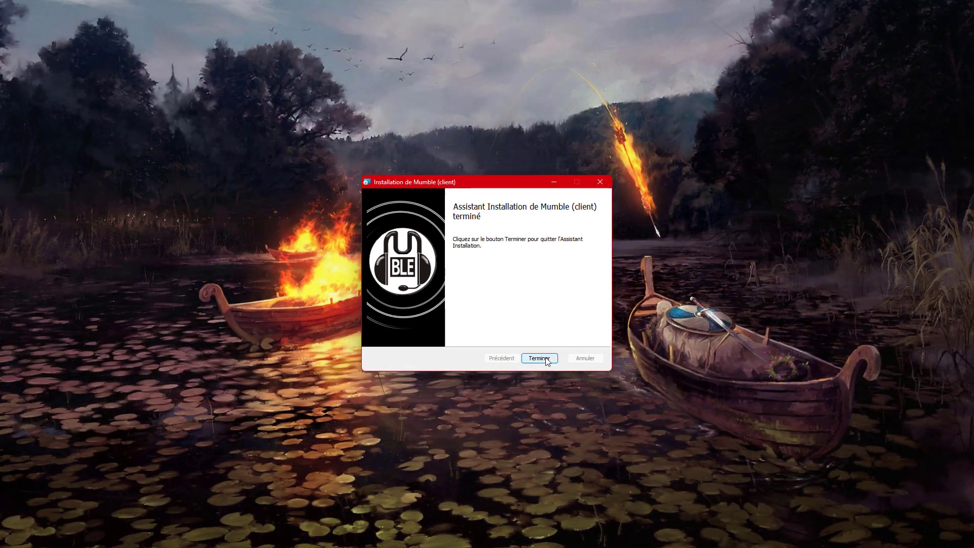
click(545, 359)
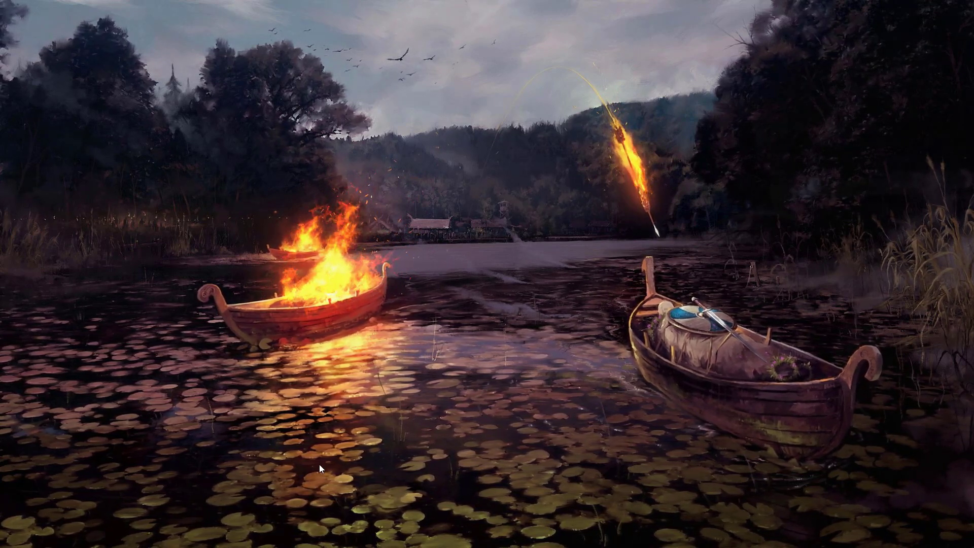
- Search the installed applications for "mumble" and launch Mumble
mouse_move(221, 543)
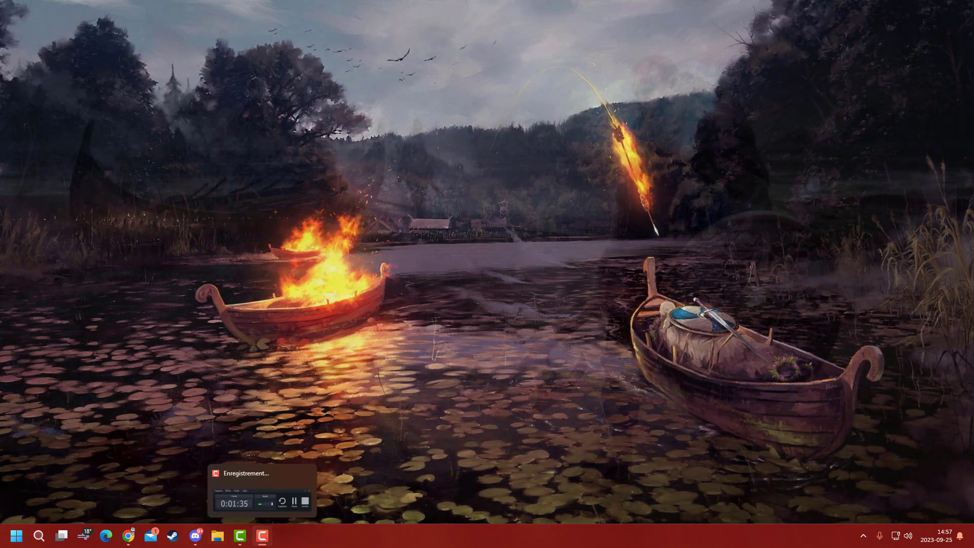
key(super)
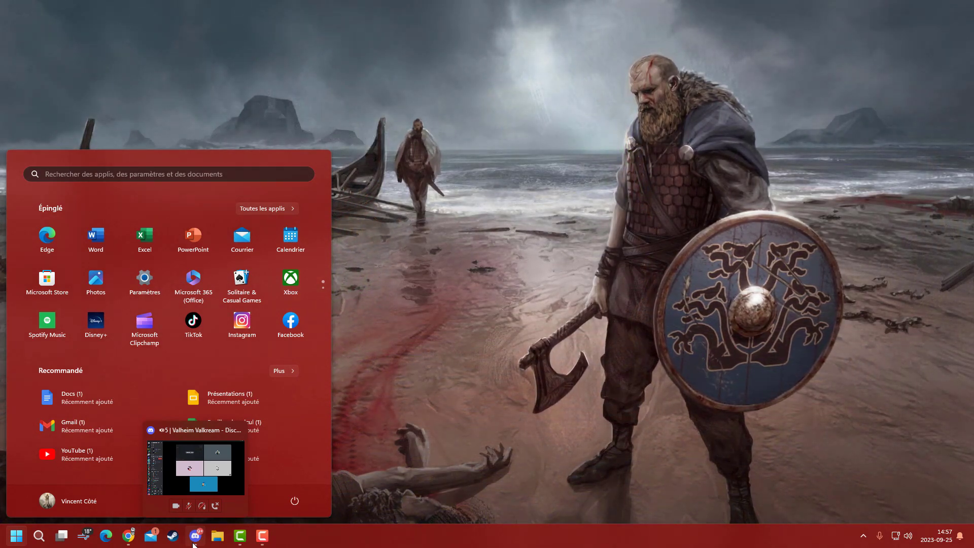
key(super)
key(super)
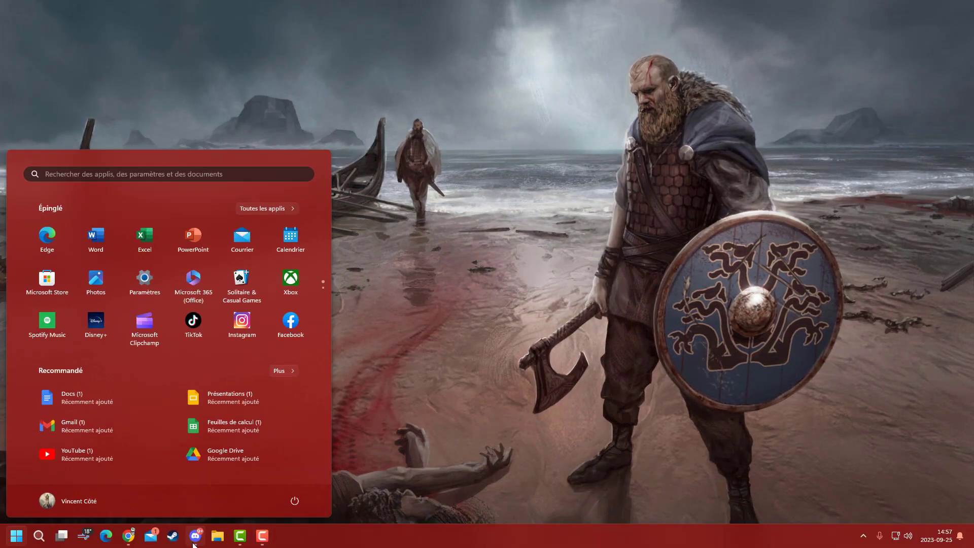
text(mumble)
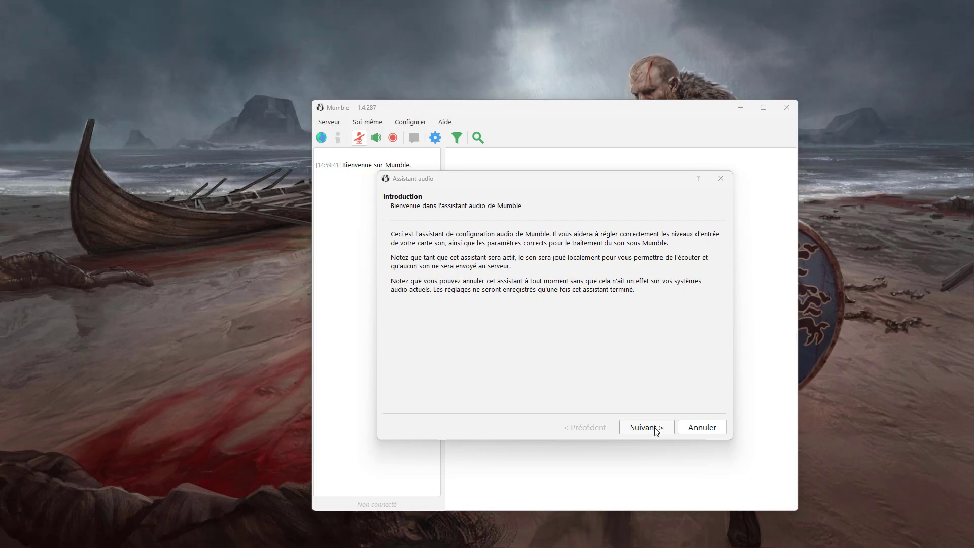
- Choose the Logitech G935/G933s headset as the audio wizard's input and output device, with echo cancellation enabled
click(656, 431)
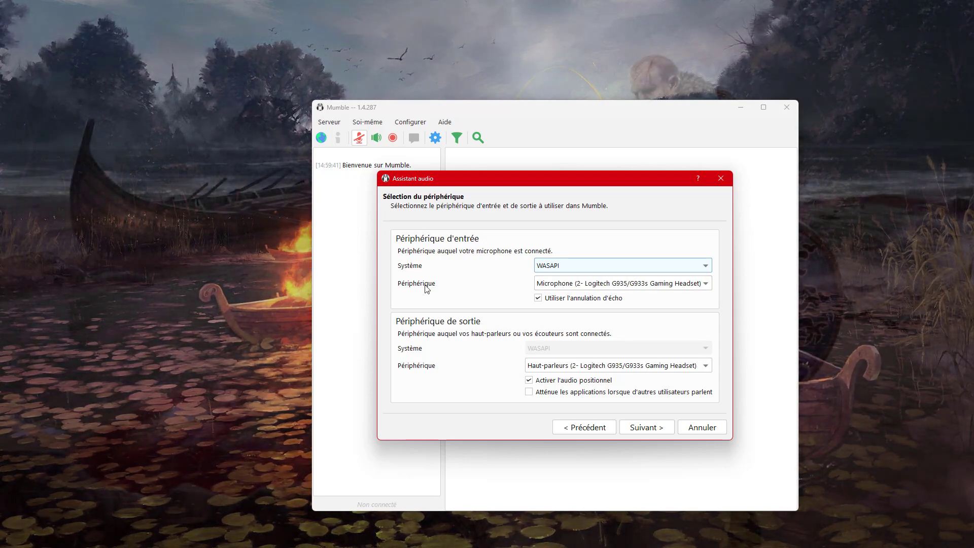
click(646, 284)
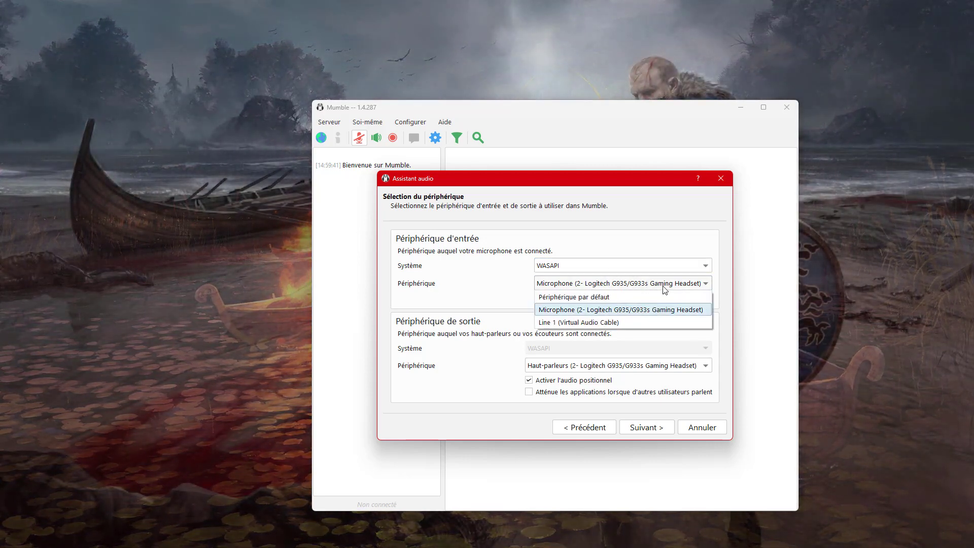
click(660, 313)
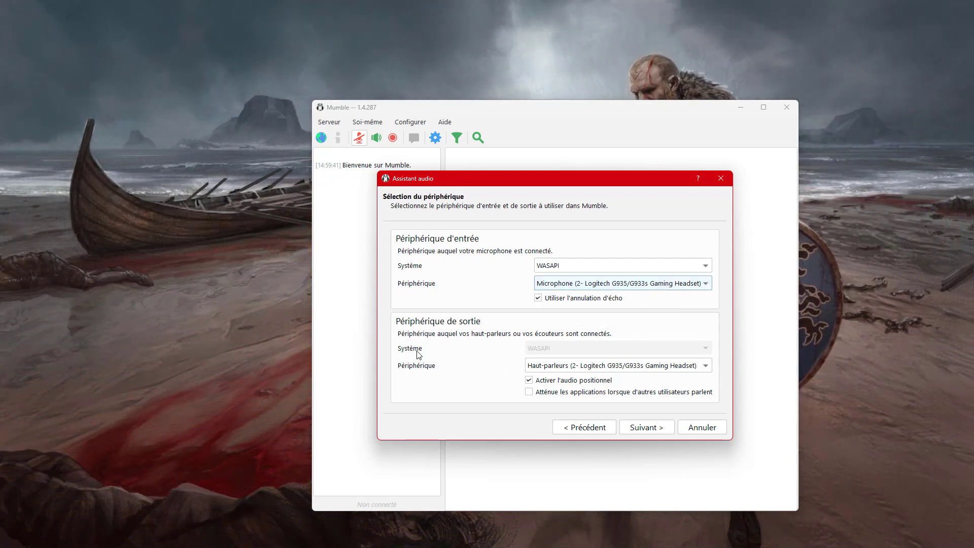
click(598, 366)
click(649, 394)
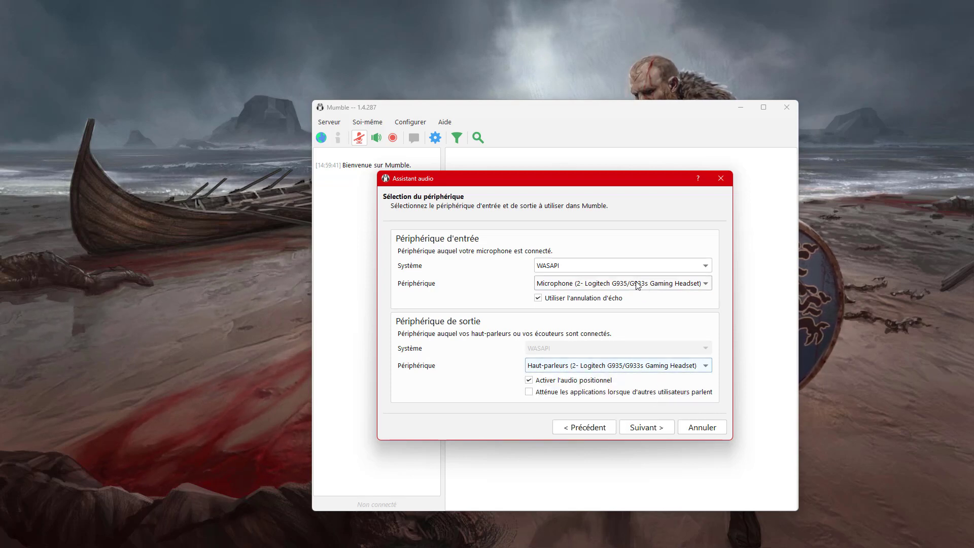
click(538, 298)
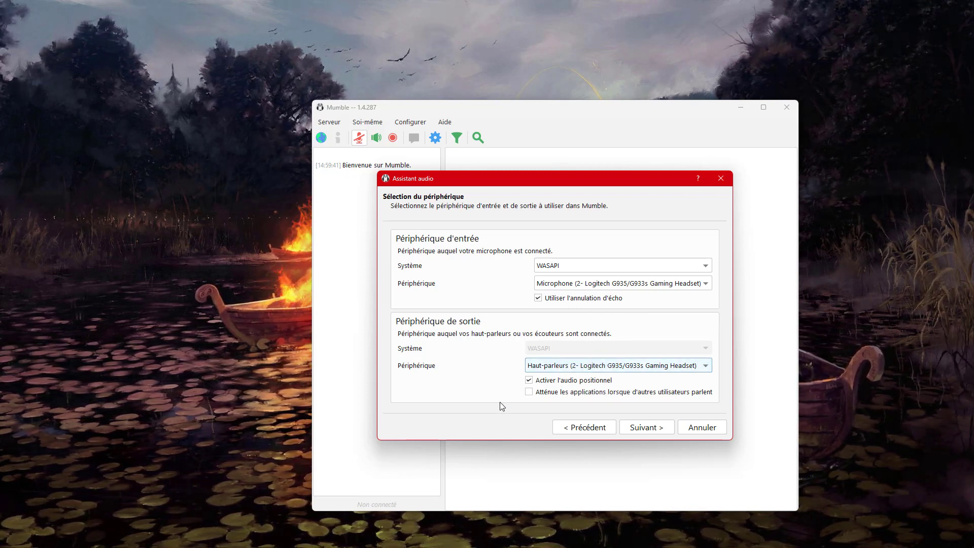
click(647, 429)
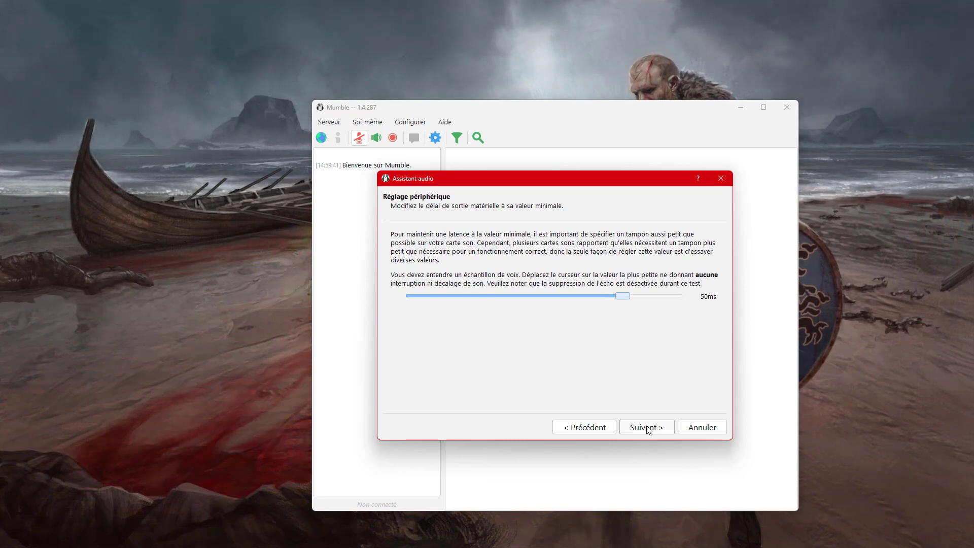
- Accept the 50 ms output delay and adjust the microphone's quiet-speech level slider to about one tenth of its range
click(647, 429)
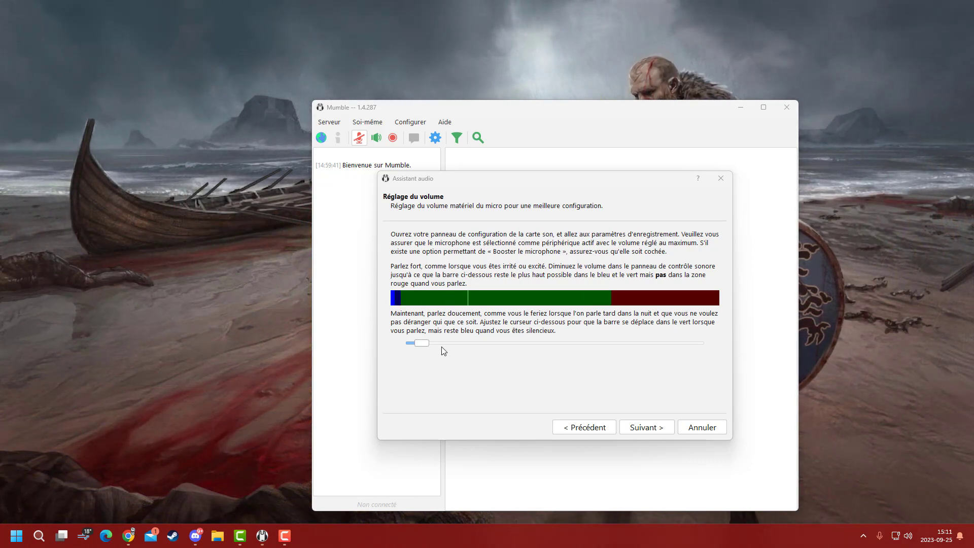
drag(424, 342, 451, 346)
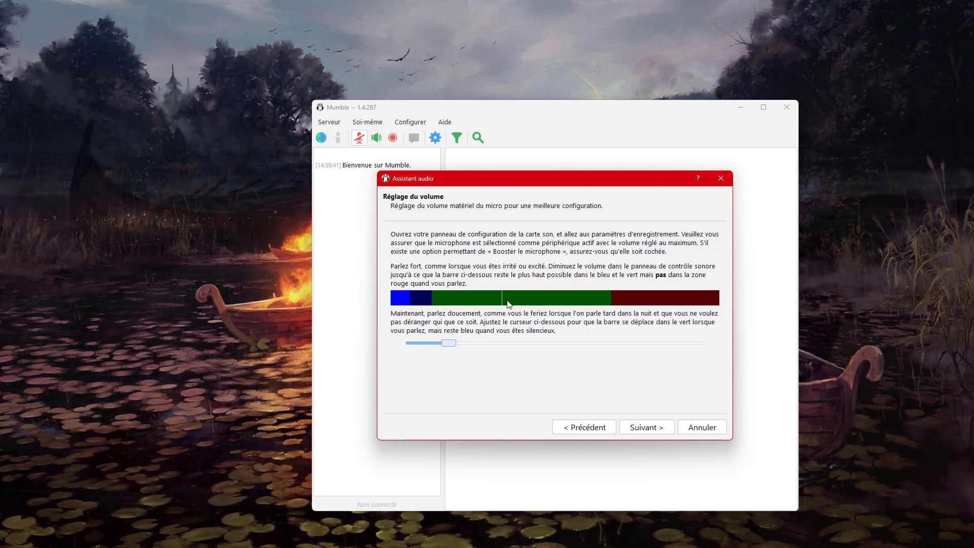
mouse_move(449, 345)
mouse_down()
mouse_move(473, 344)
mouse_move(446, 344)
mouse_move(458, 344)
mouse_up()
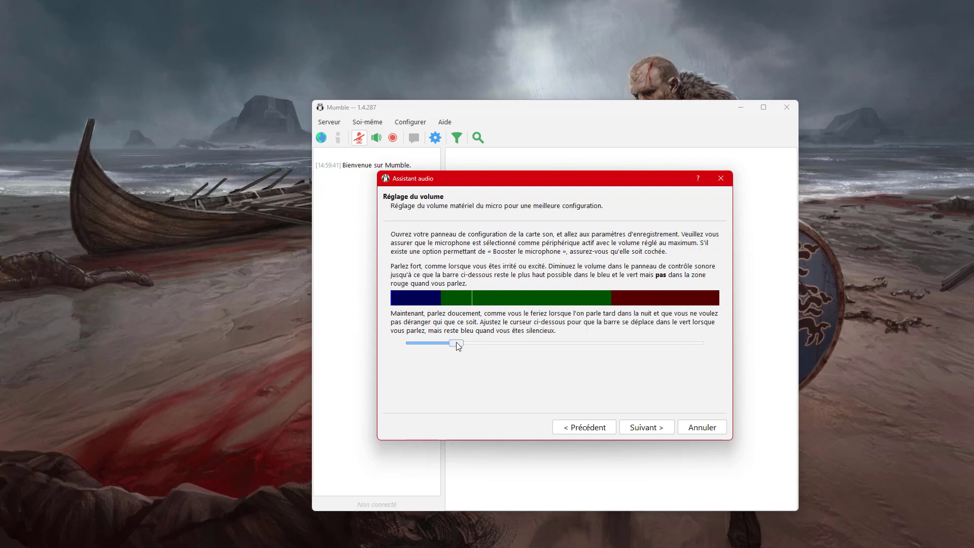
drag(456, 343, 440, 342)
drag(440, 343, 437, 343)
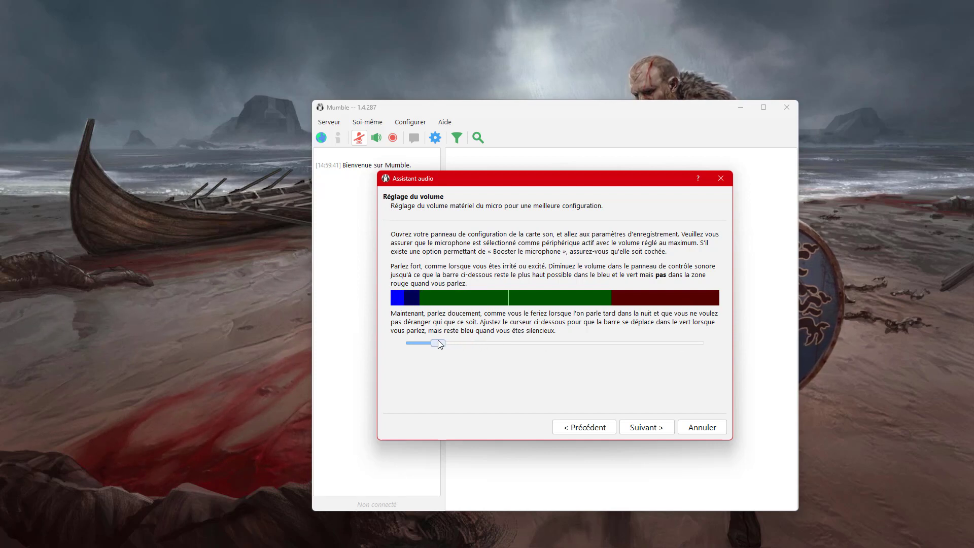
click(646, 432)
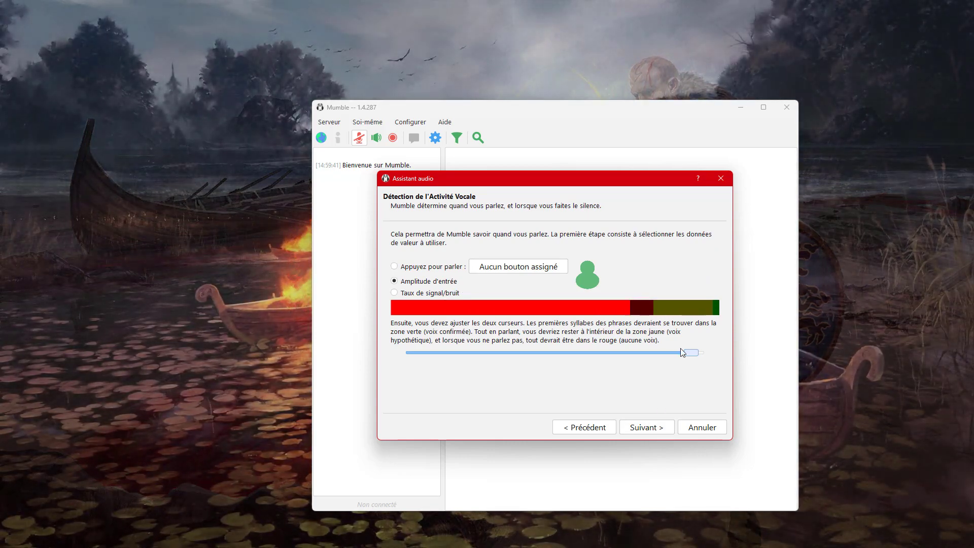
- Set voice activity detection to Amplitude d'entrée with its threshold slider at about the middle of the range
drag(691, 354, 528, 349)
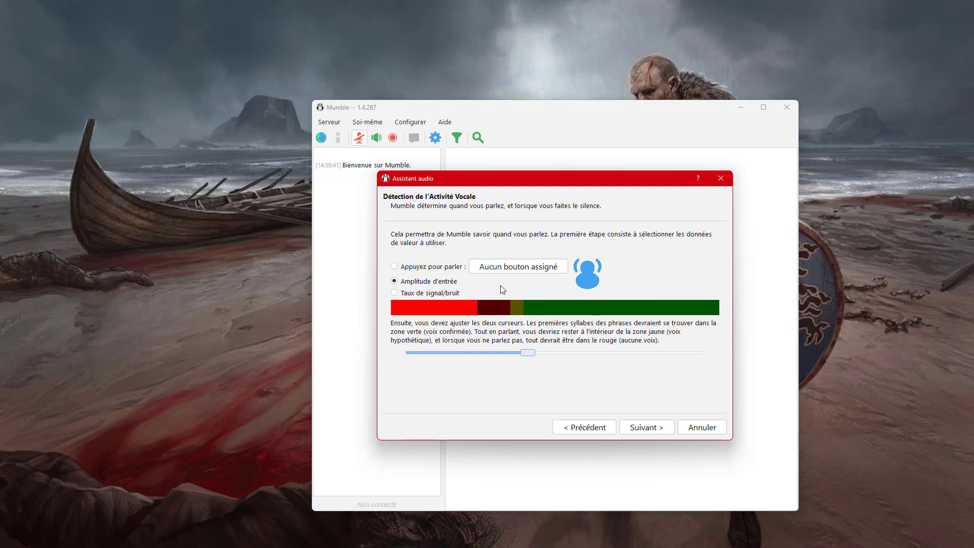
click(440, 268)
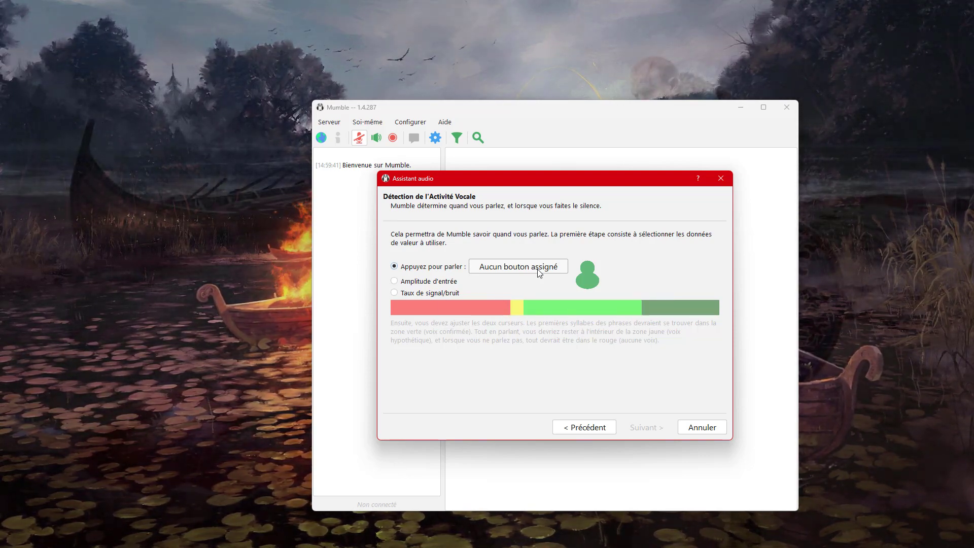
click(429, 285)
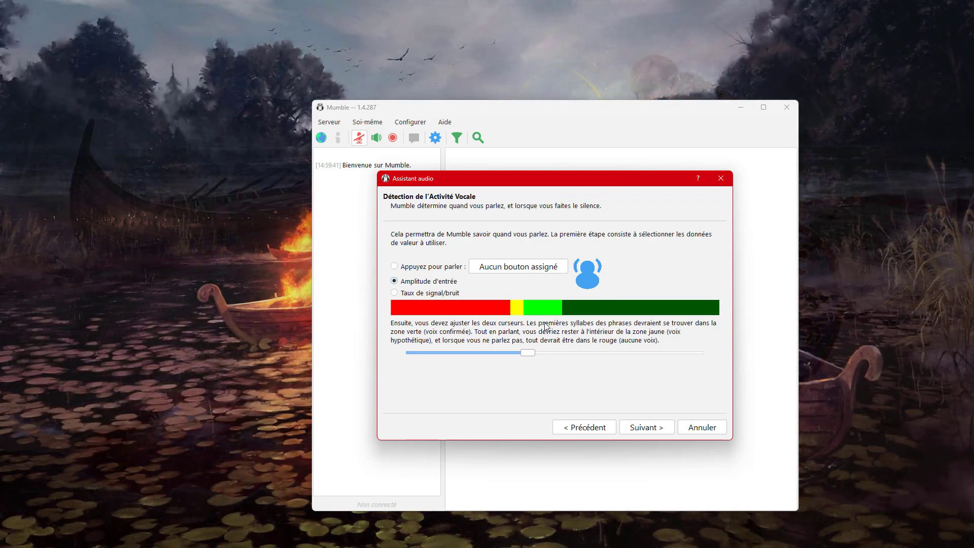
drag(528, 352, 550, 356)
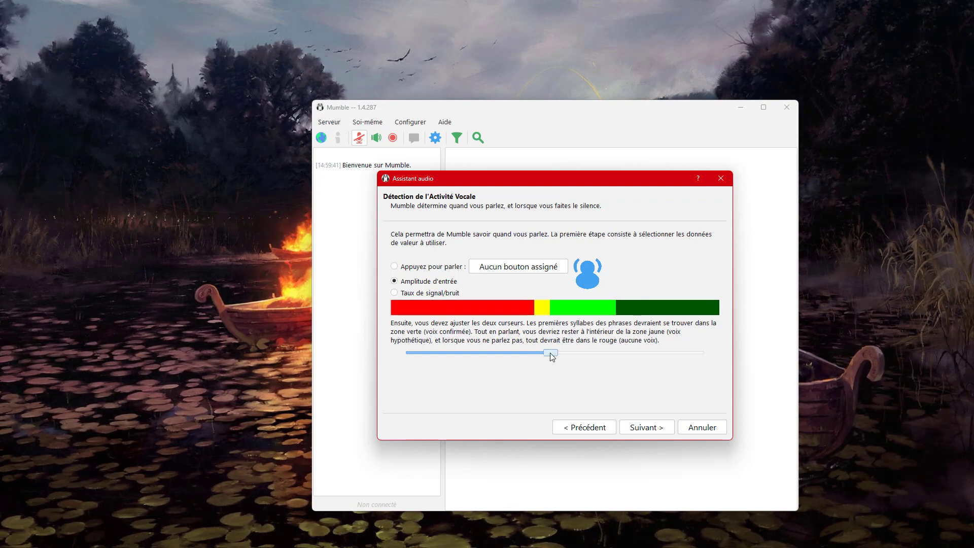
click(643, 431)
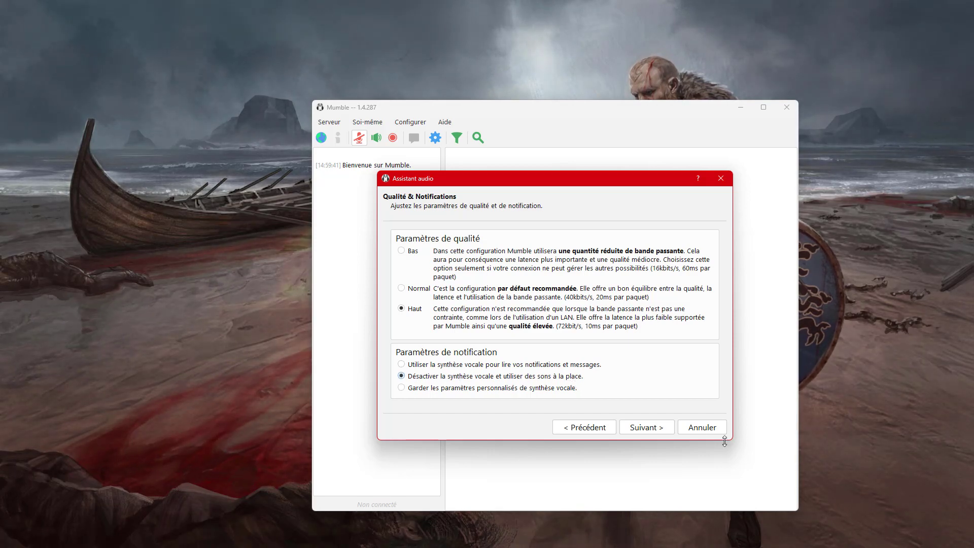
- Accept the Haut quality setting, enable Utiliser les écouteurs for positional audio, and finish the audio wizard
click(651, 431)
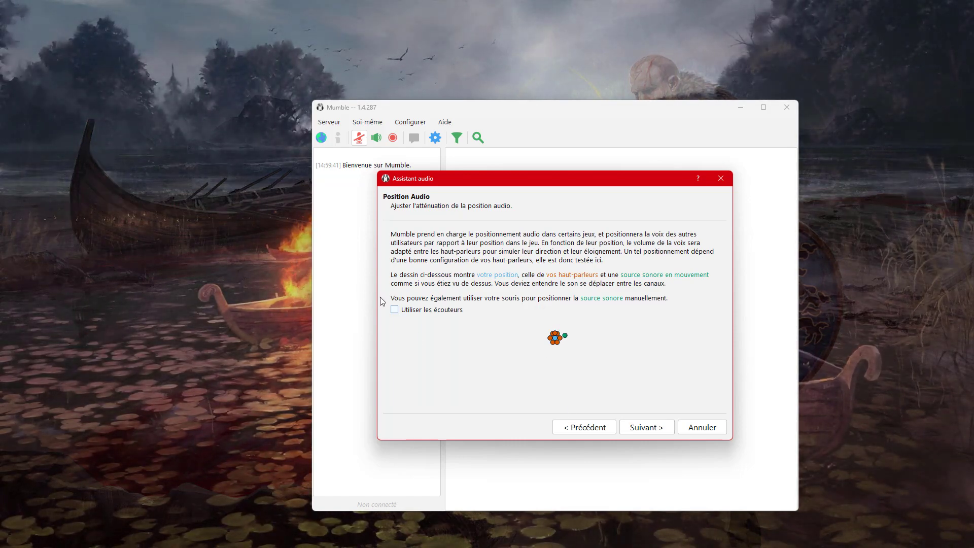
click(396, 311)
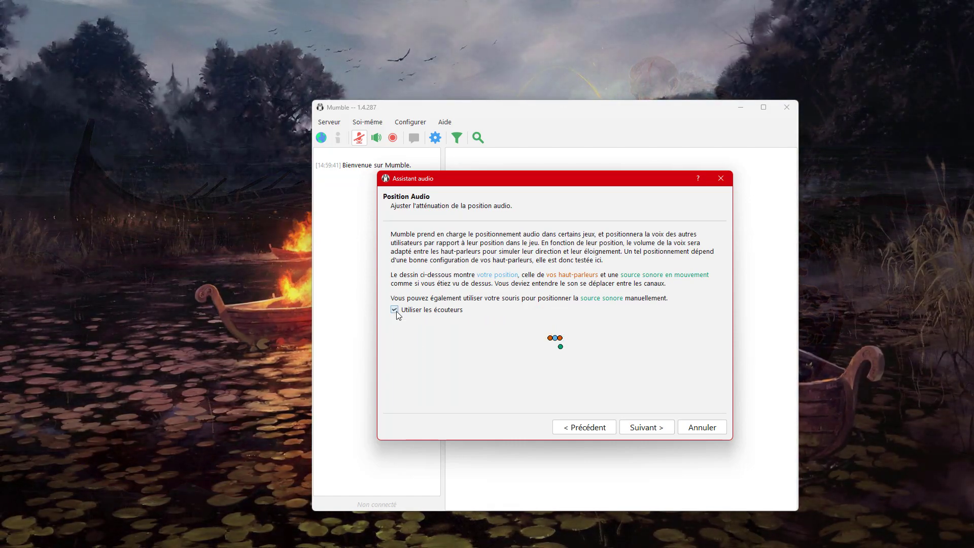
click(654, 432)
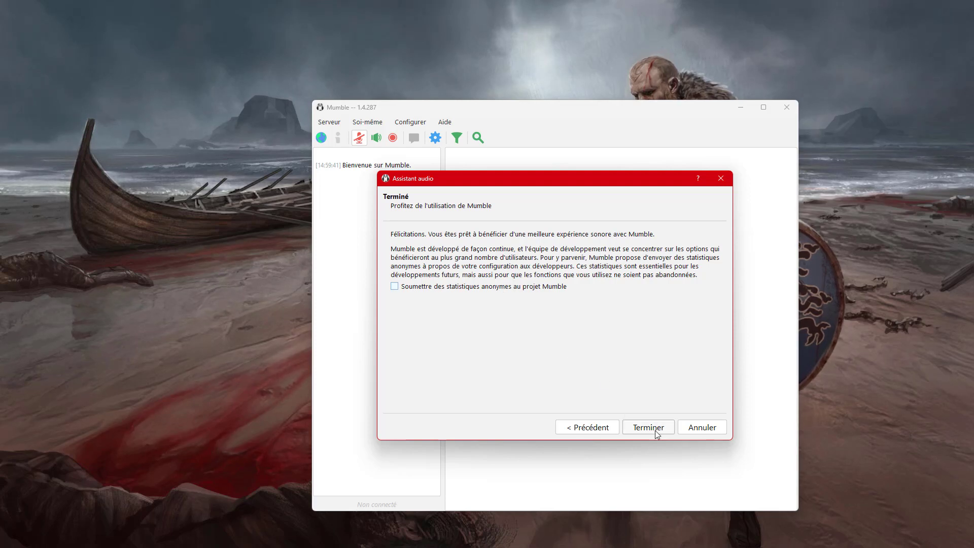
click(655, 431)
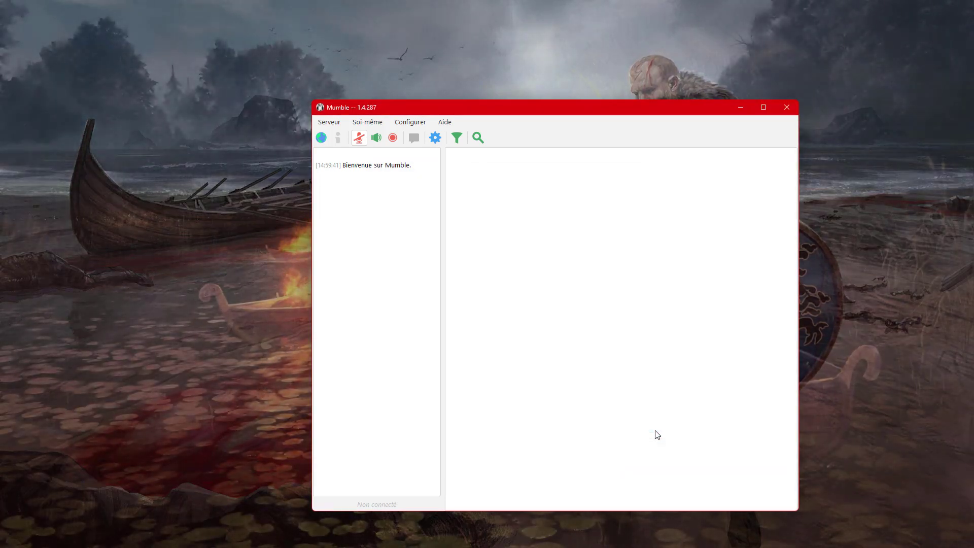
- Open Mumble's settings to review the audio input options, and close them without changes
click(411, 123)
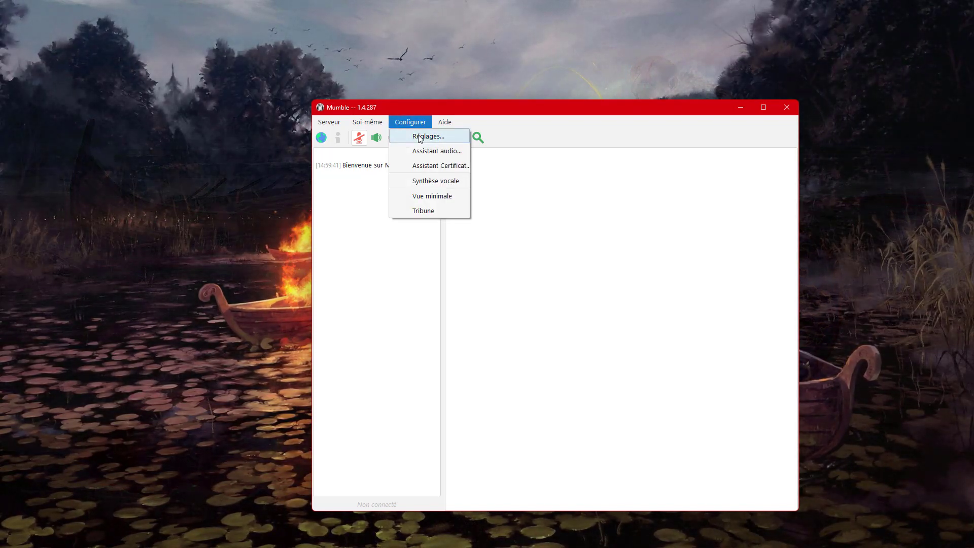
click(418, 135)
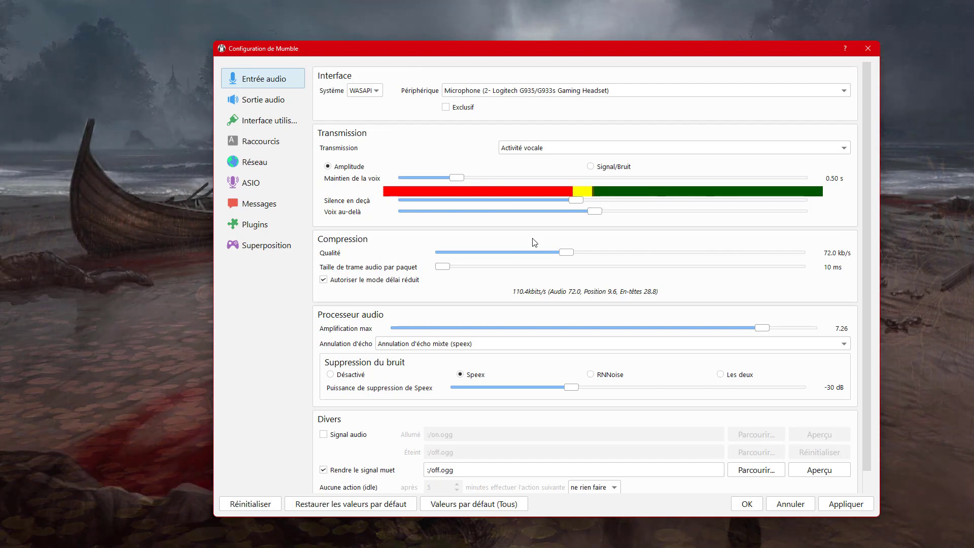
drag(516, 44, 513, 227)
click(864, 230)
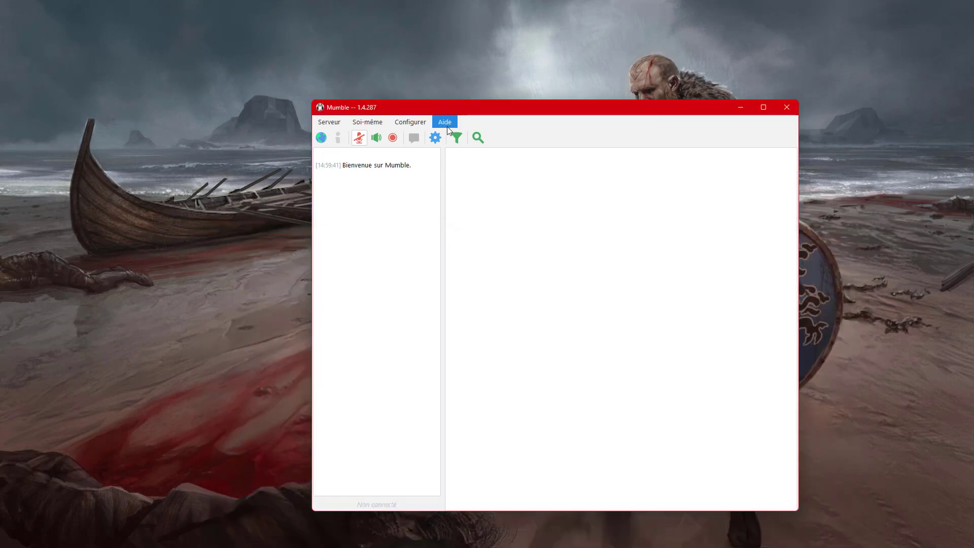
- Open Mumble's settings and review the available languages in the user interface options, keeping Par défaut
click(403, 121)
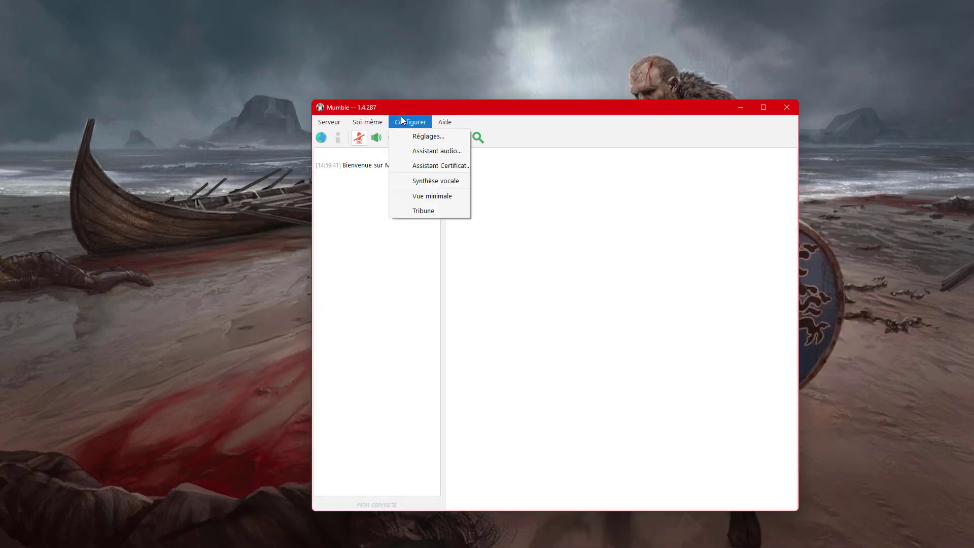
click(428, 137)
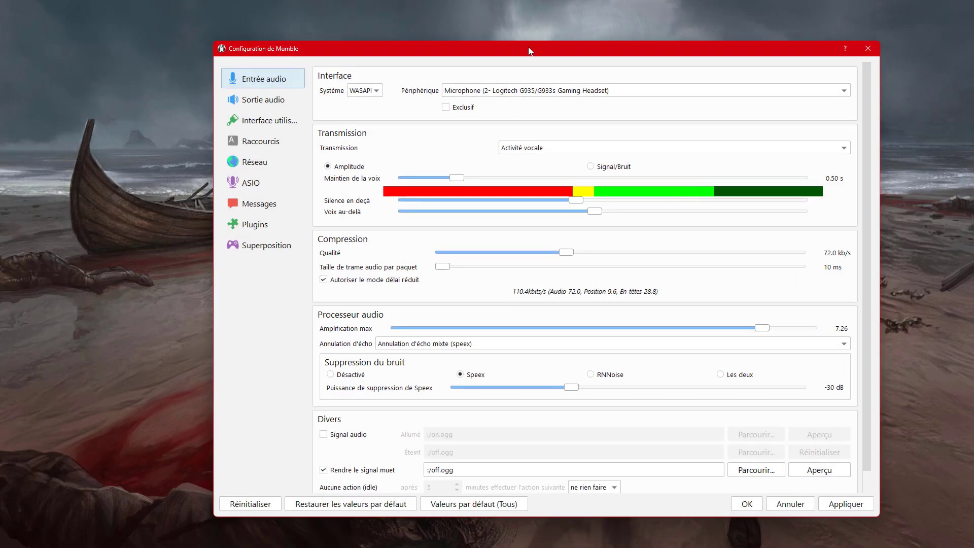
drag(522, 53, 495, 57)
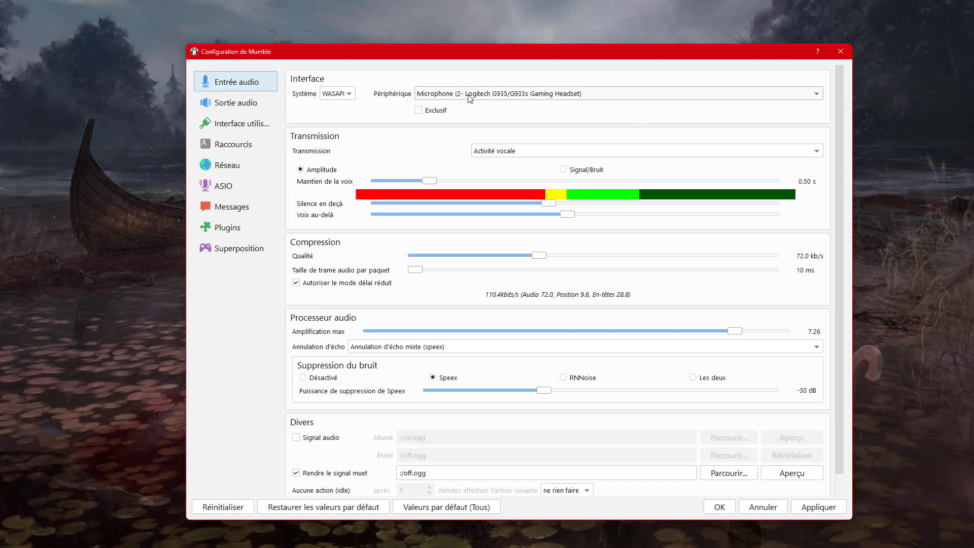
click(253, 126)
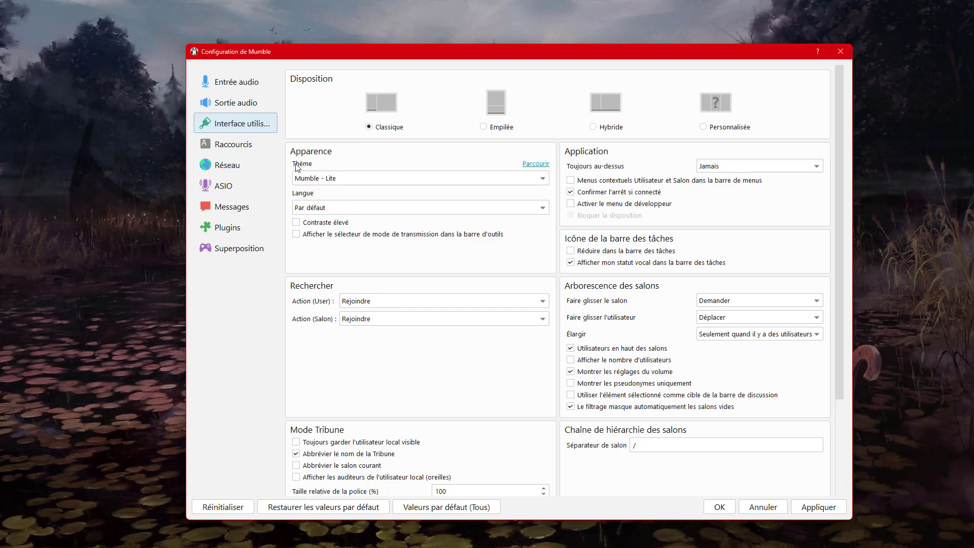
click(316, 208)
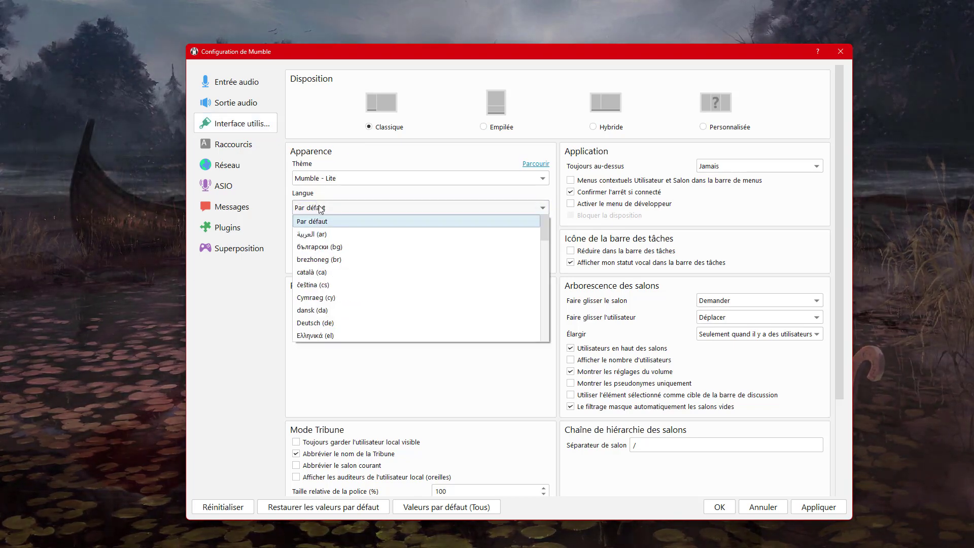
drag(545, 233, 543, 209)
click(543, 209)
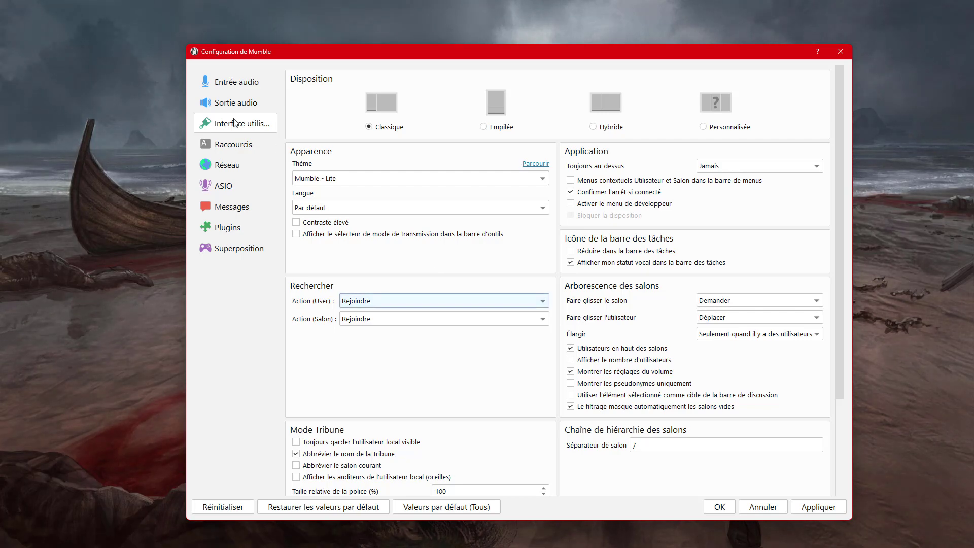
- In the audio input settings, set the Silence en deçà threshold to about 40% of its range and Voix au-delà to about 52%
click(253, 83)
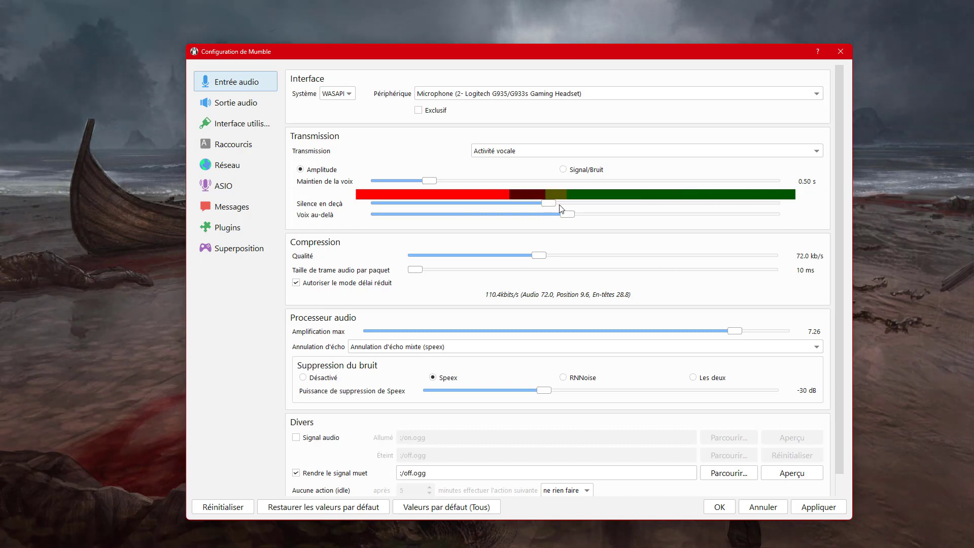
drag(572, 215, 597, 218)
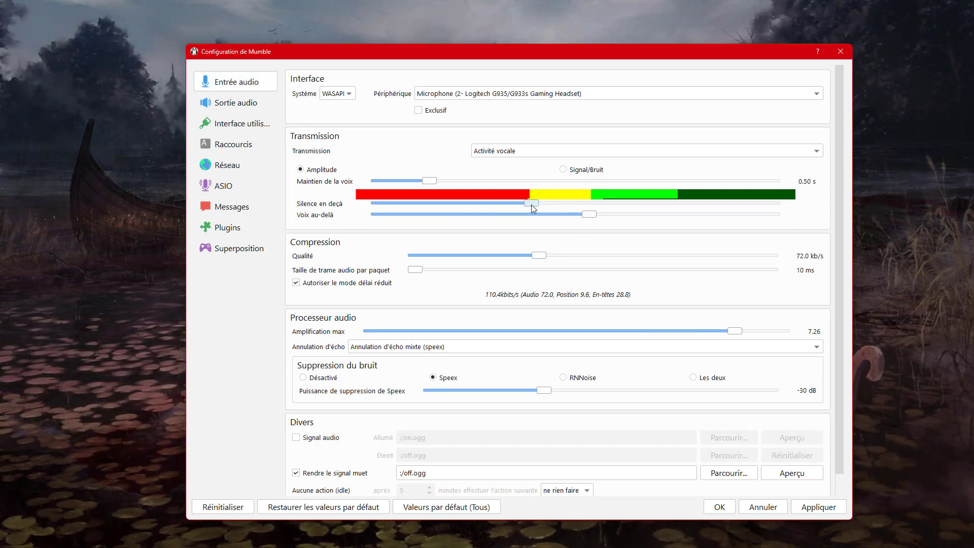
drag(532, 205, 585, 218)
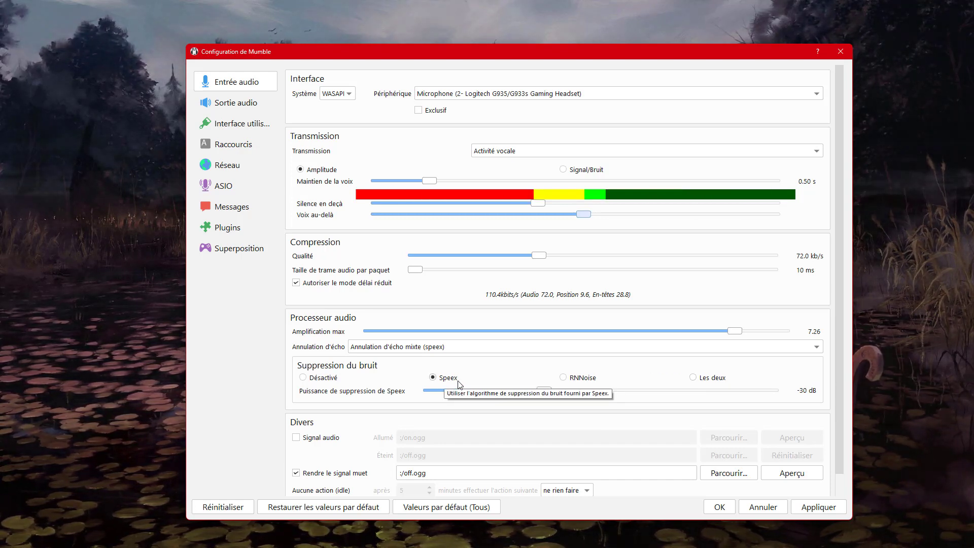
- Set noise suppression to Les deux, disable Rendre le signal muet, and apply the audio input settings
click(694, 378)
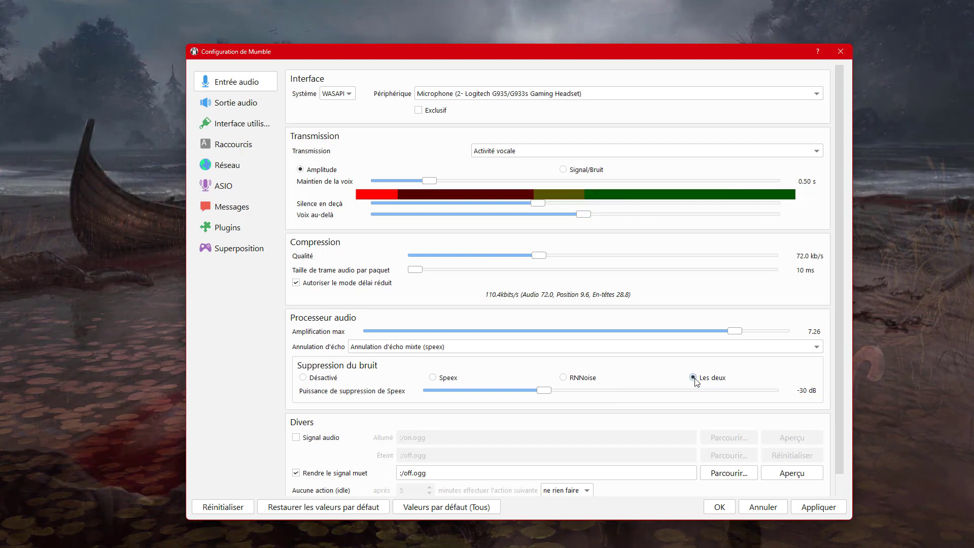
scroll(838, 386, down, 1)
scroll(838, 385, down, 1)
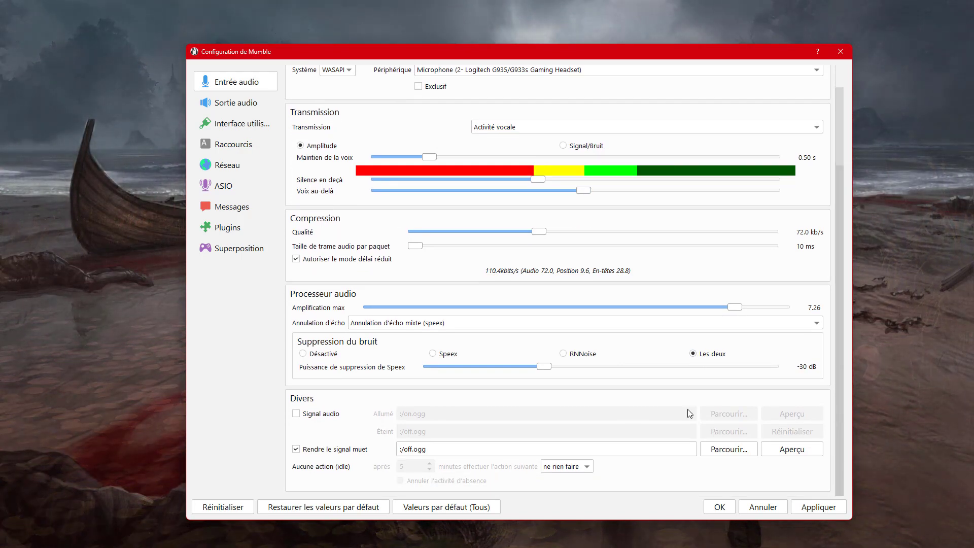
click(297, 449)
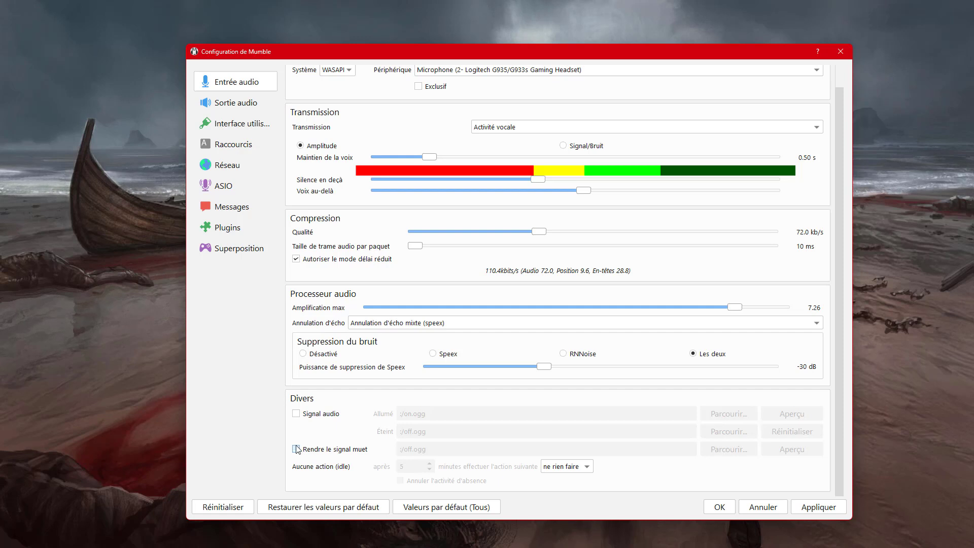
click(818, 509)
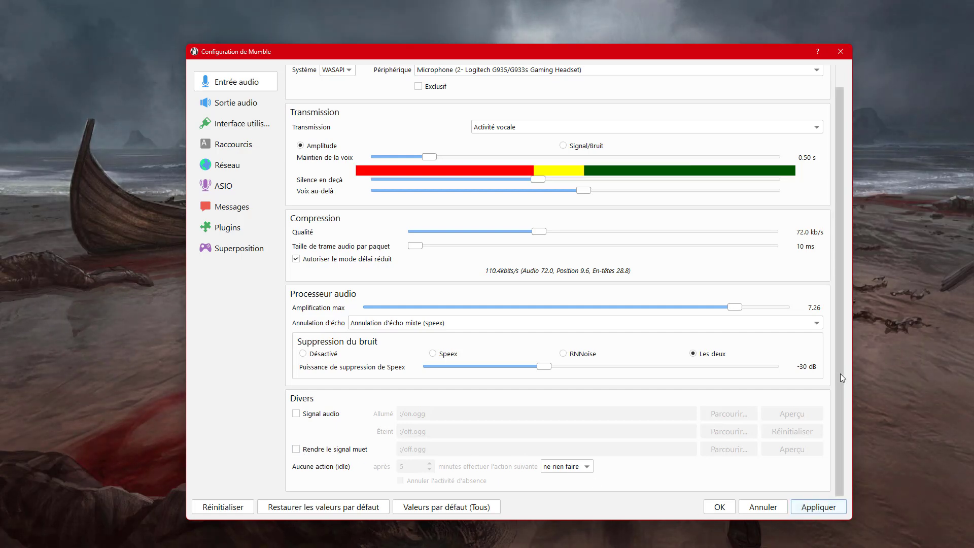
drag(840, 373, 843, 415)
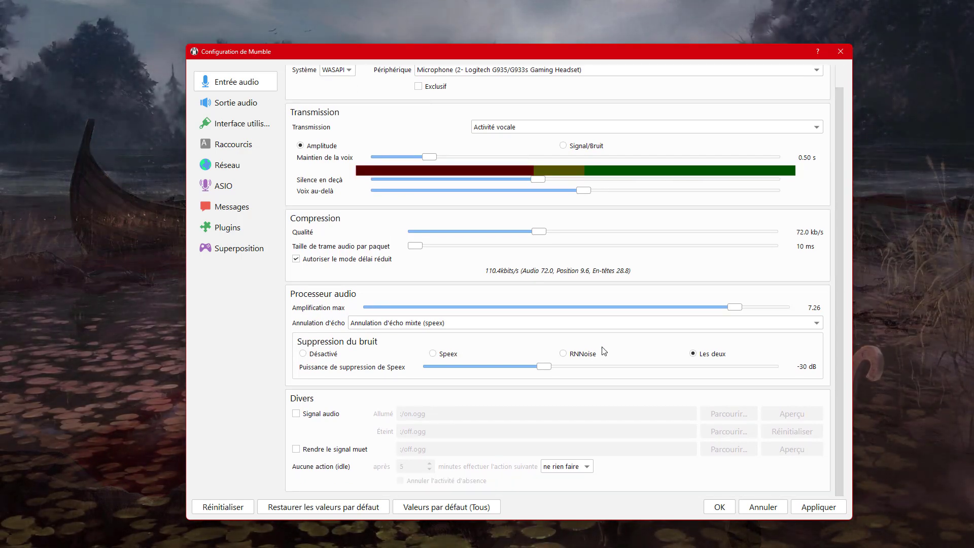
scroll(445, 76, up, 1)
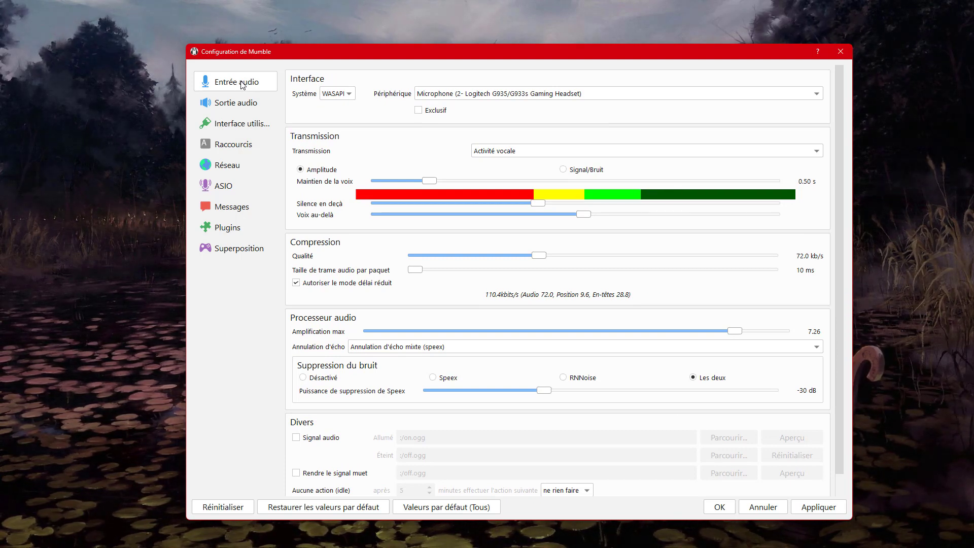
- In the audio output settings, raise the volume to 200 %
click(230, 103)
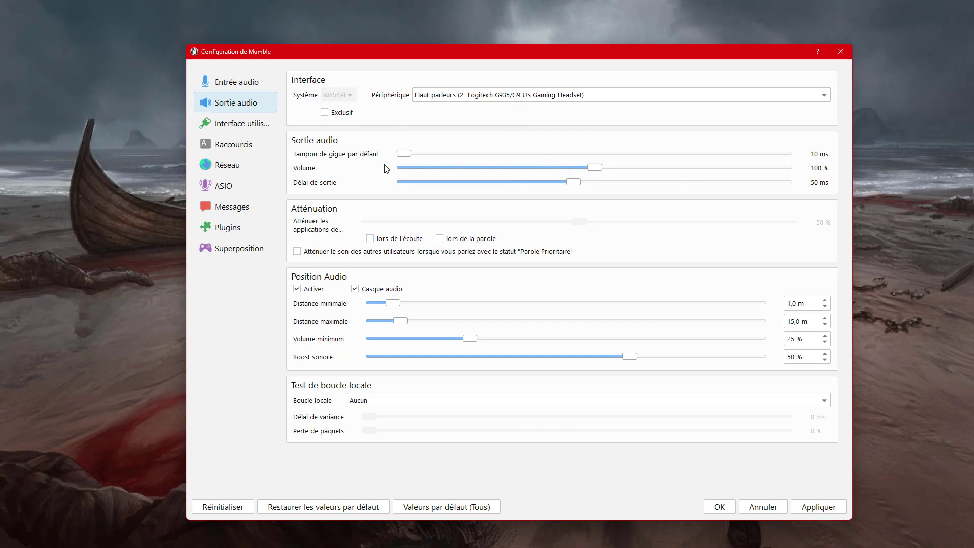
drag(598, 171, 639, 169)
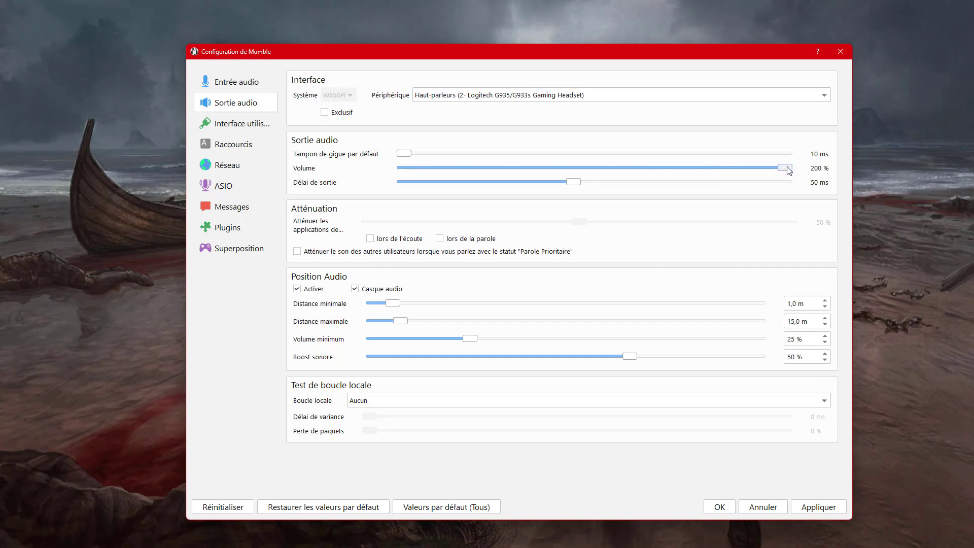
drag(789, 171, 768, 169)
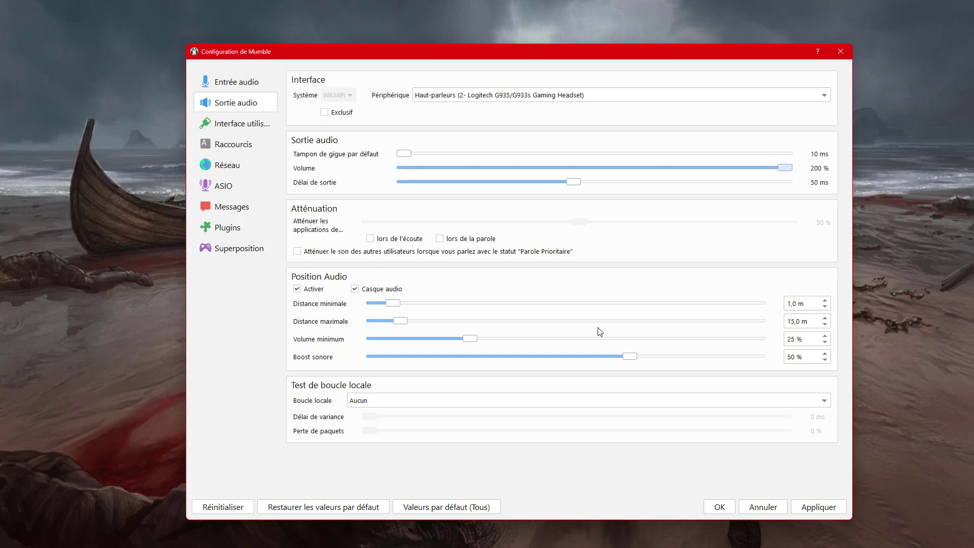
- Set positional audio's minimum volume to 0 % and maximum distance to 50,0 m, and apply the audio output settings
drag(471, 341, 341, 335)
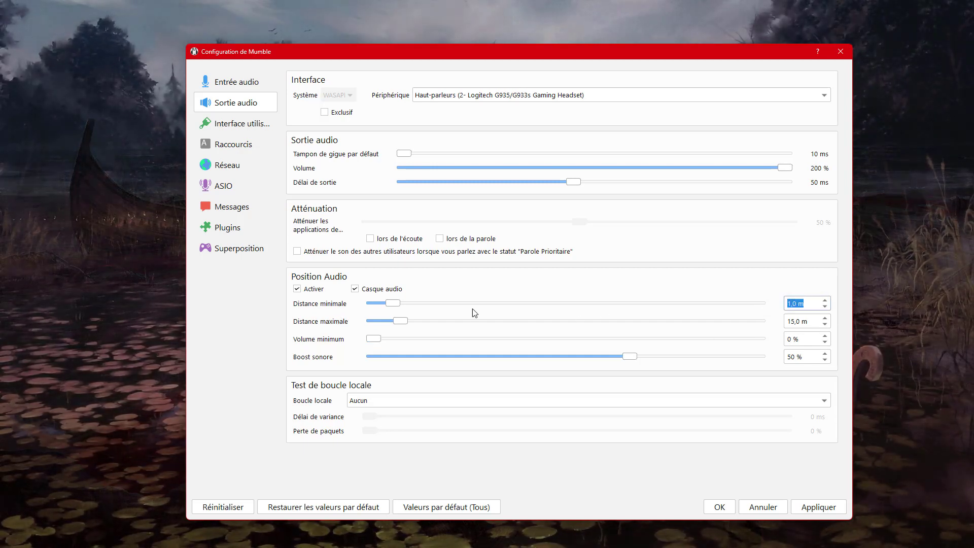
drag(404, 323, 478, 331)
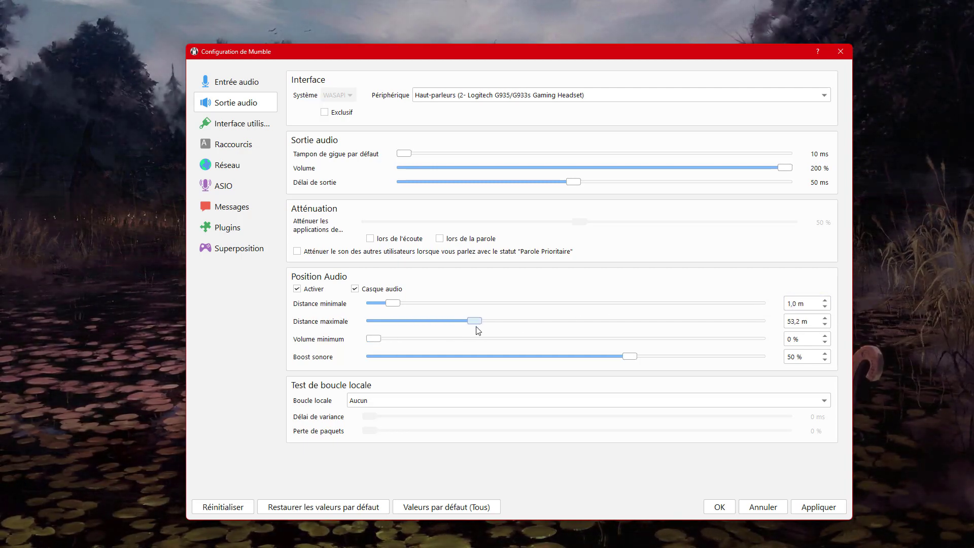
click(825, 324)
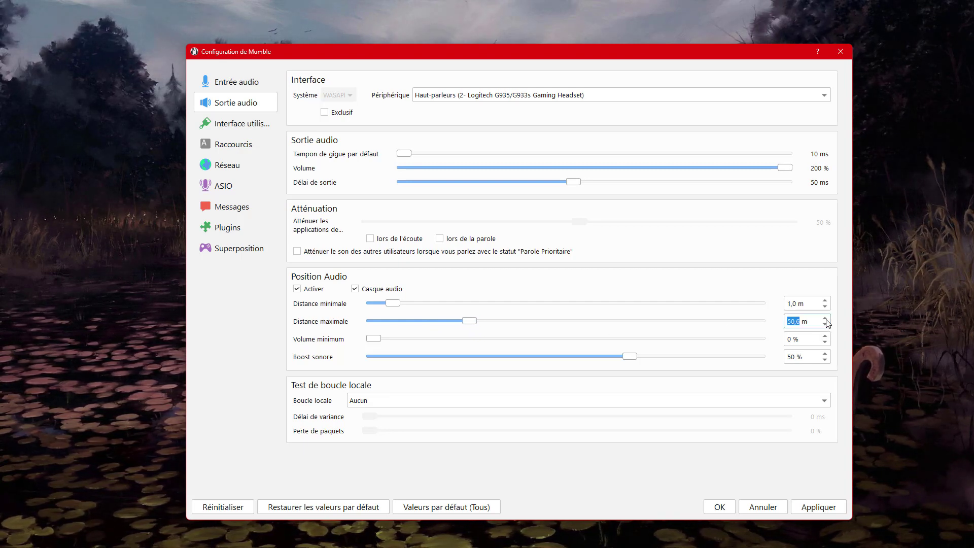
click(813, 320)
key(BackSpace)
text(0)
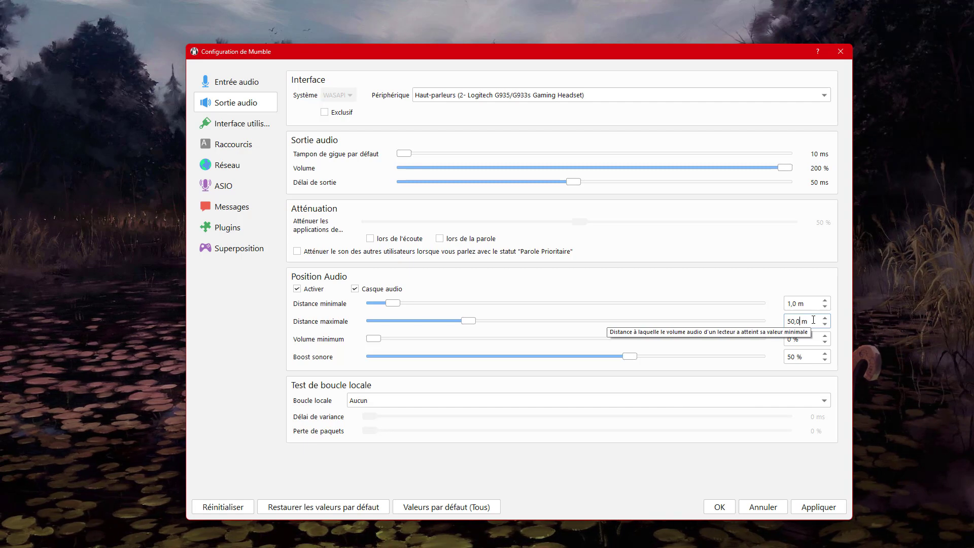
click(374, 340)
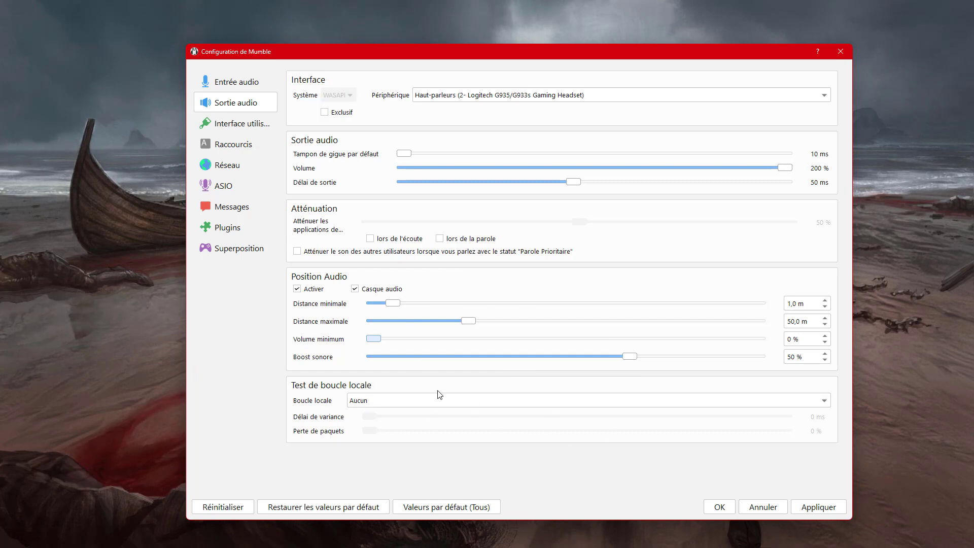
click(822, 510)
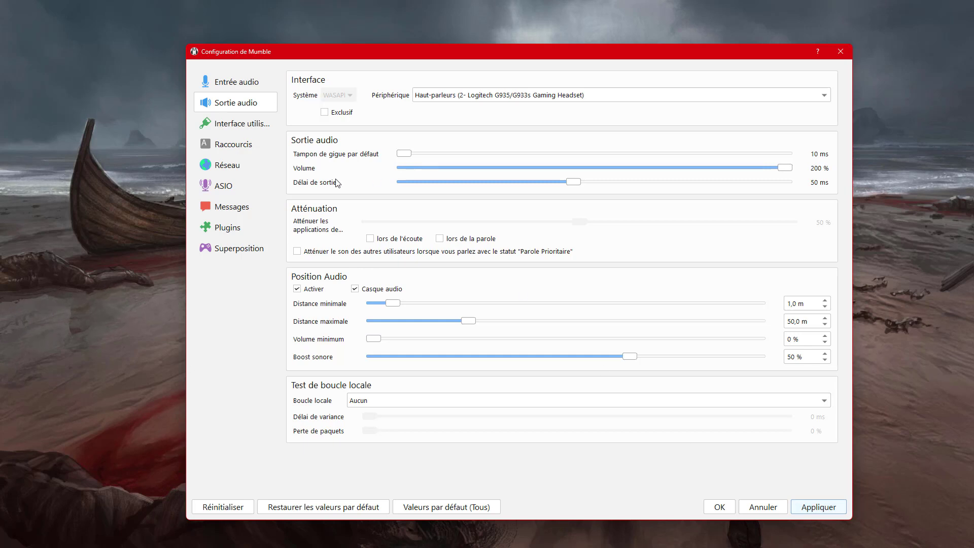
- Switch the interface theme to Mumble - Dark, restart Mumble to apply it, and dismiss the server connection dialog
click(221, 128)
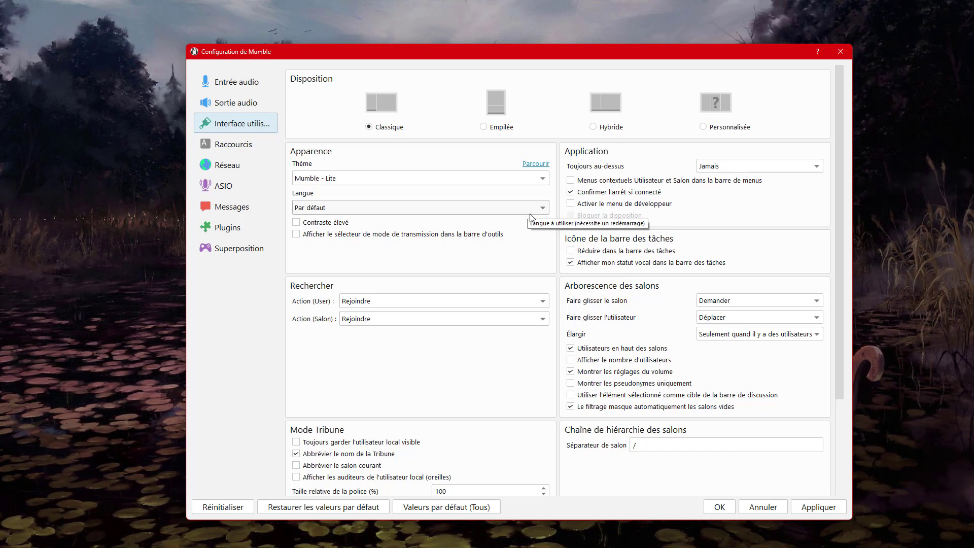
click(543, 181)
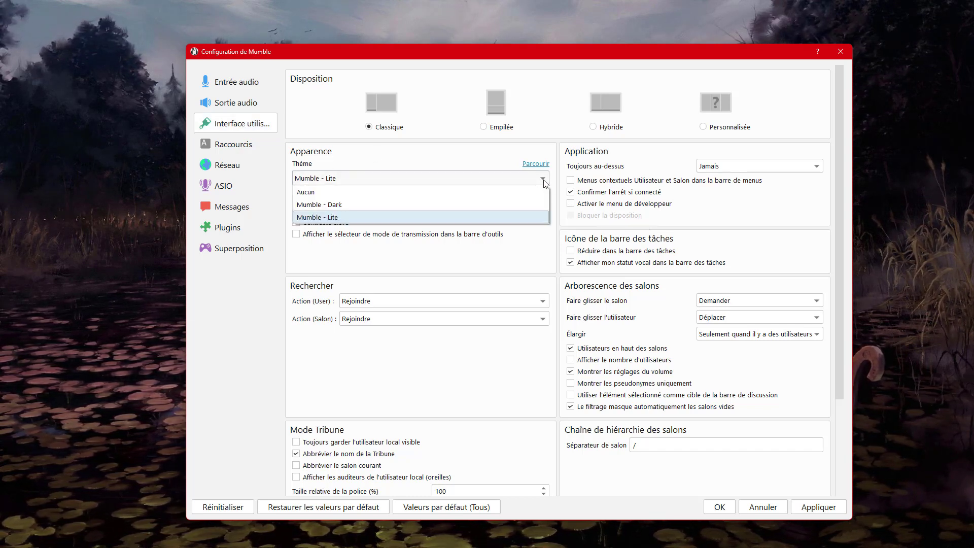
click(333, 205)
click(815, 507)
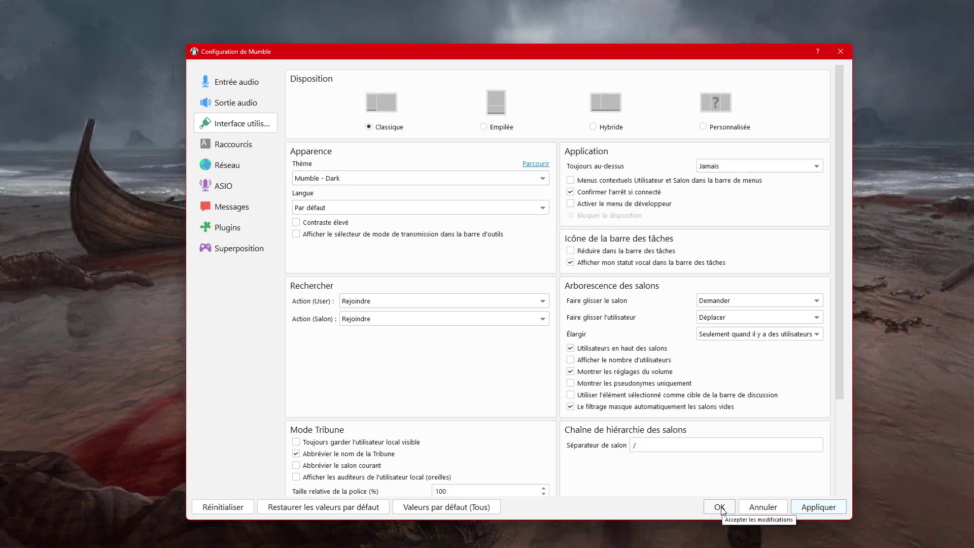
click(720, 507)
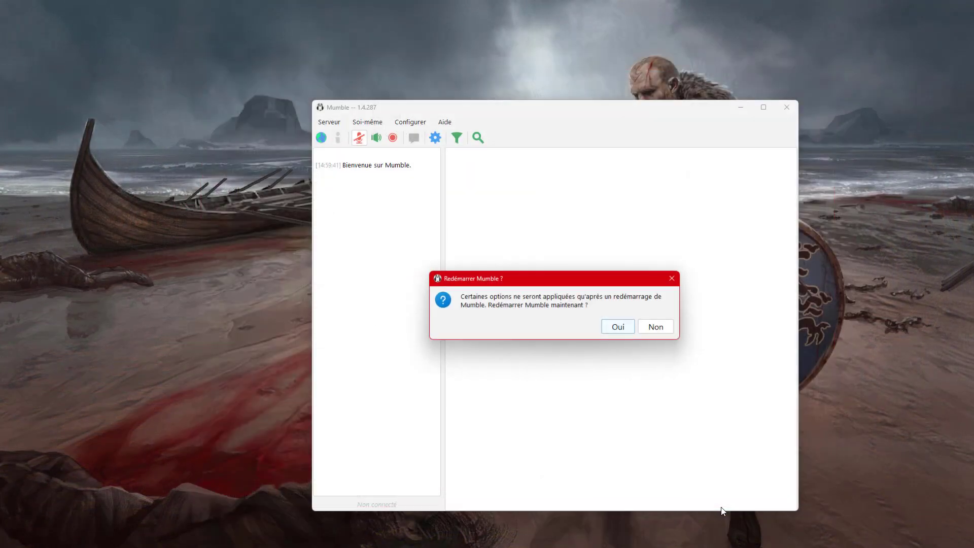
click(618, 327)
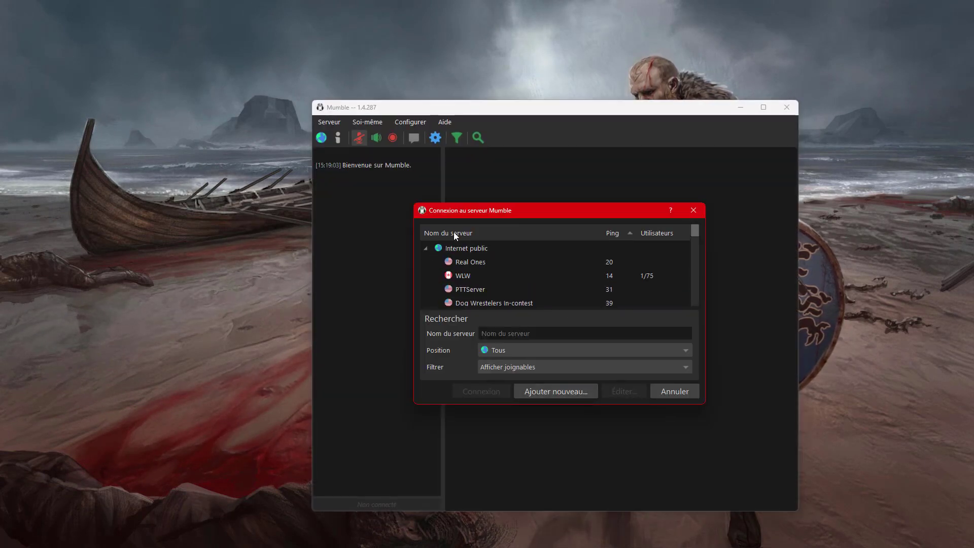
click(426, 248)
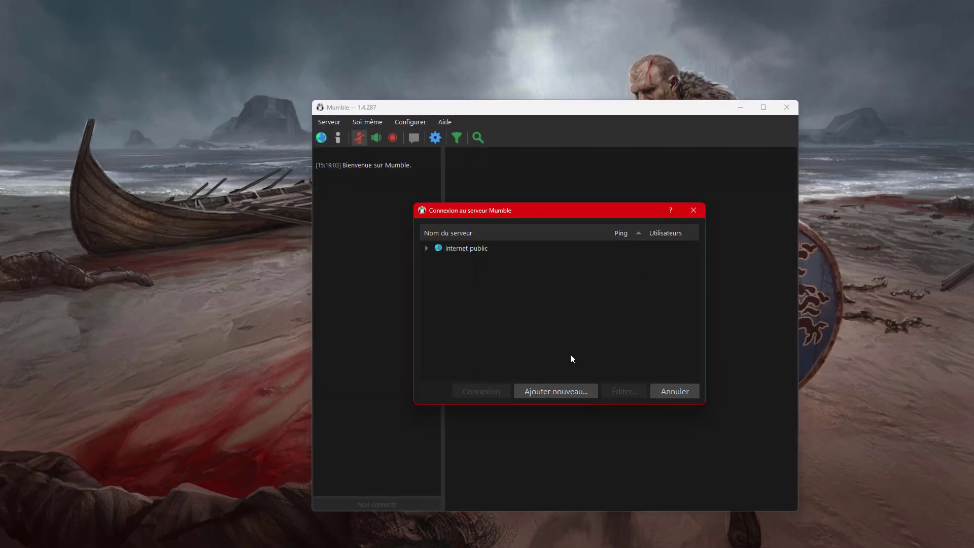
click(693, 215)
- Reopen Mumble's settings to review the remaining user interface options and the Raccourcis page
click(416, 122)
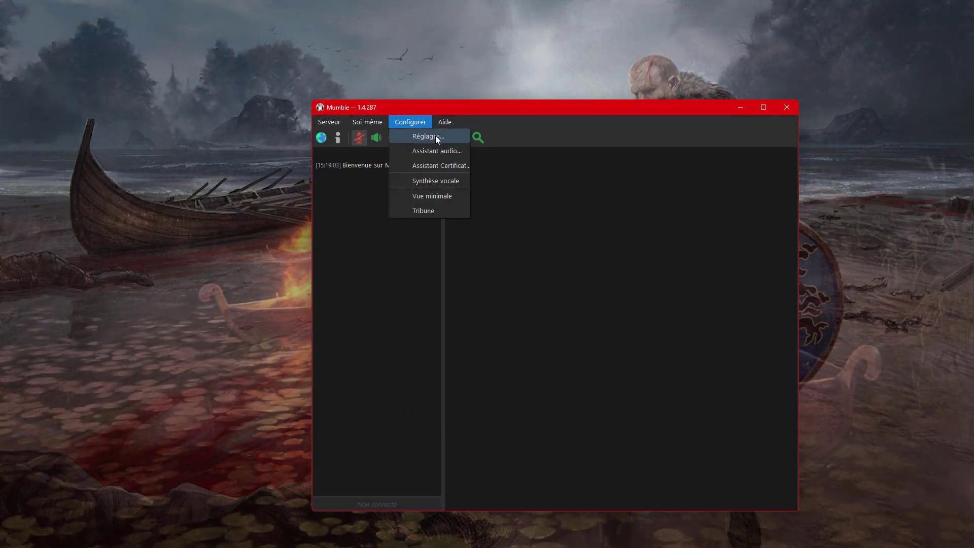
click(436, 135)
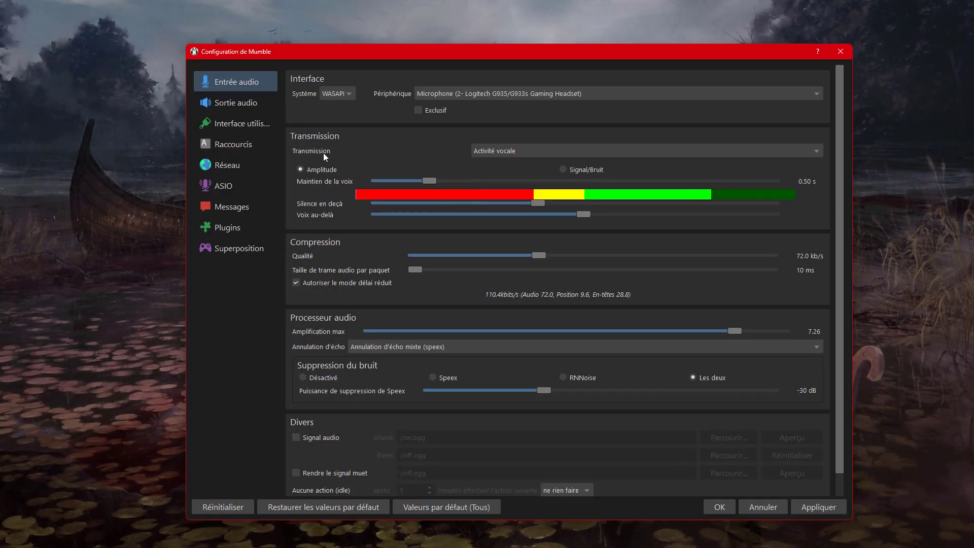
click(223, 124)
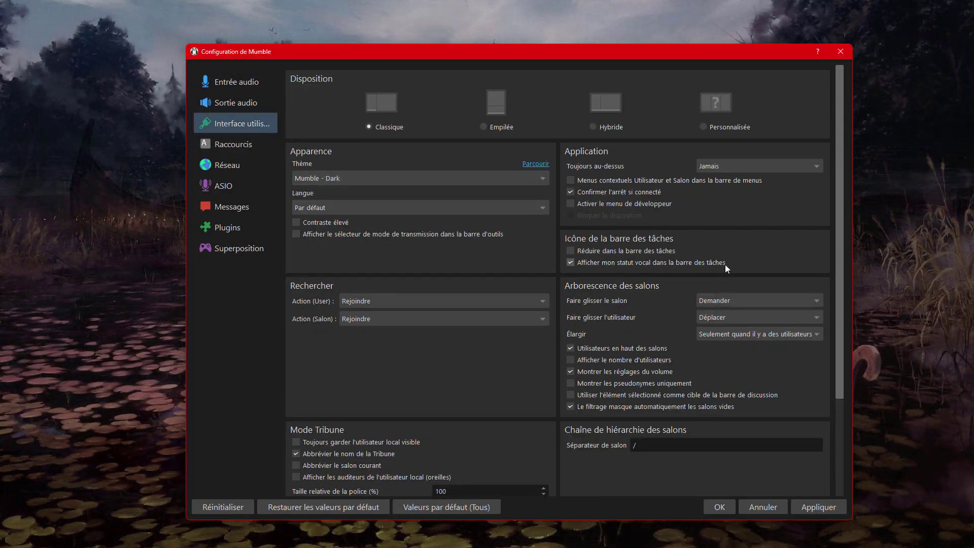
drag(840, 251, 839, 376)
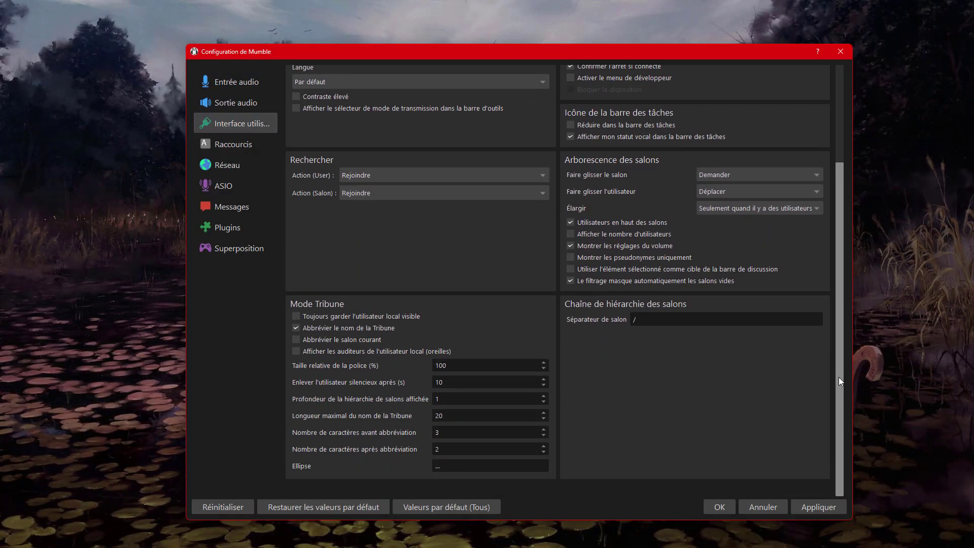
click(231, 144)
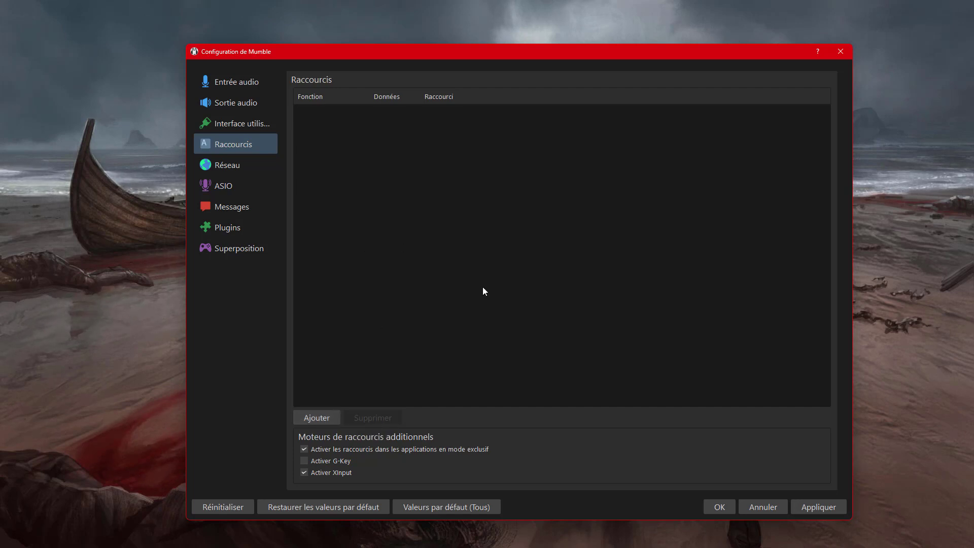
- Add a new shortcut and set its function to Se rendre muet
click(319, 421)
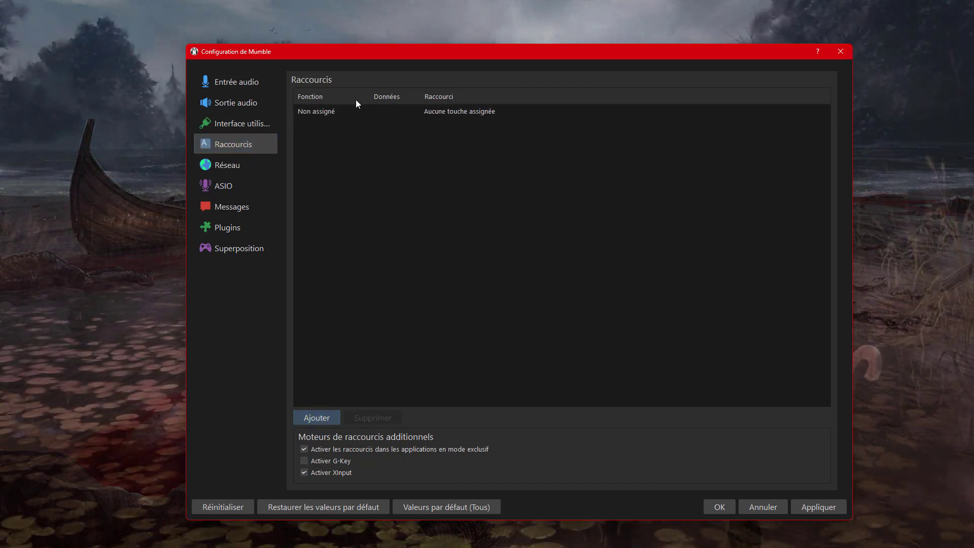
double_click(317, 110)
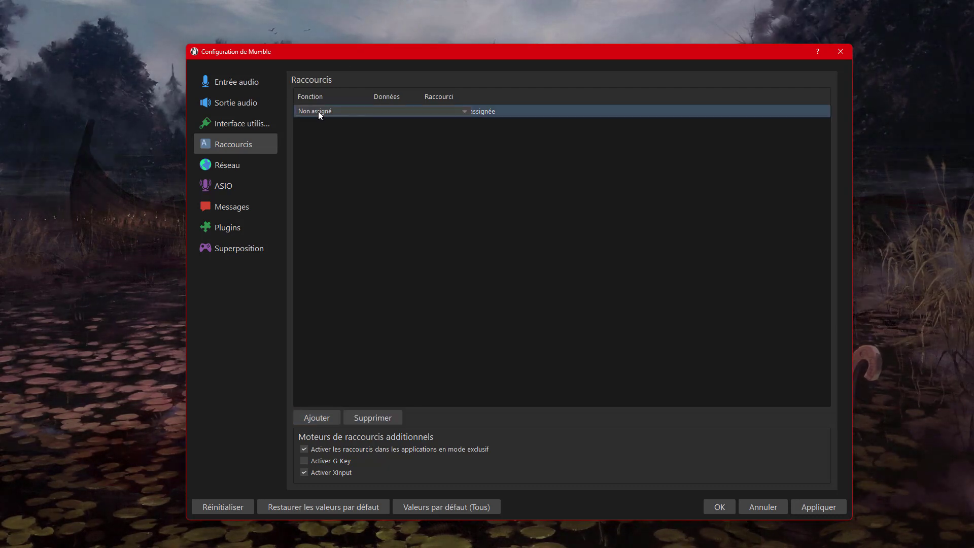
click(464, 112)
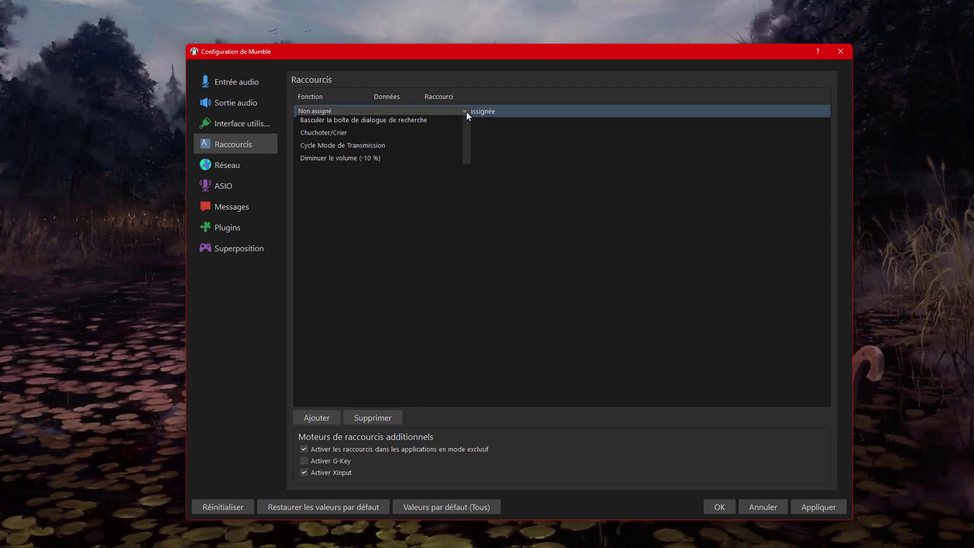
drag(470, 178, 468, 114)
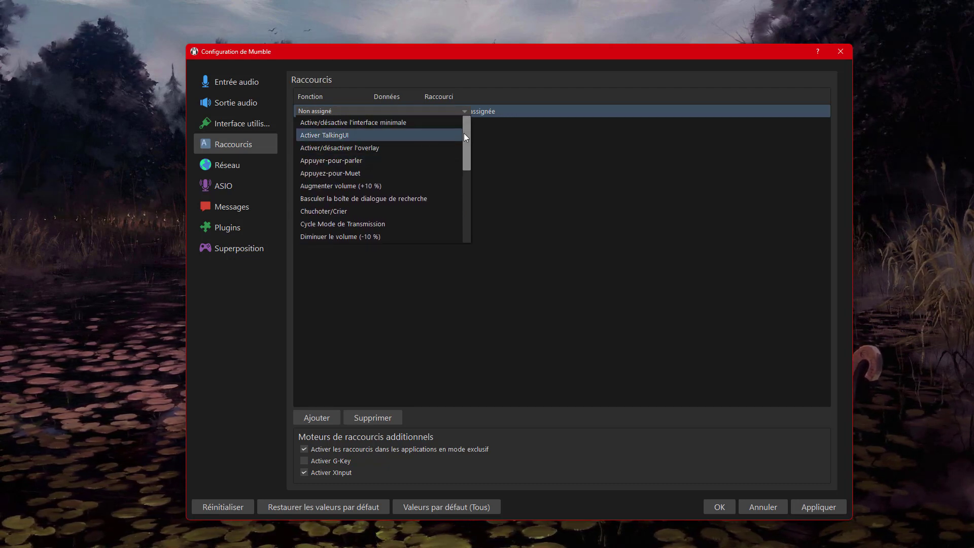
drag(469, 145, 464, 227)
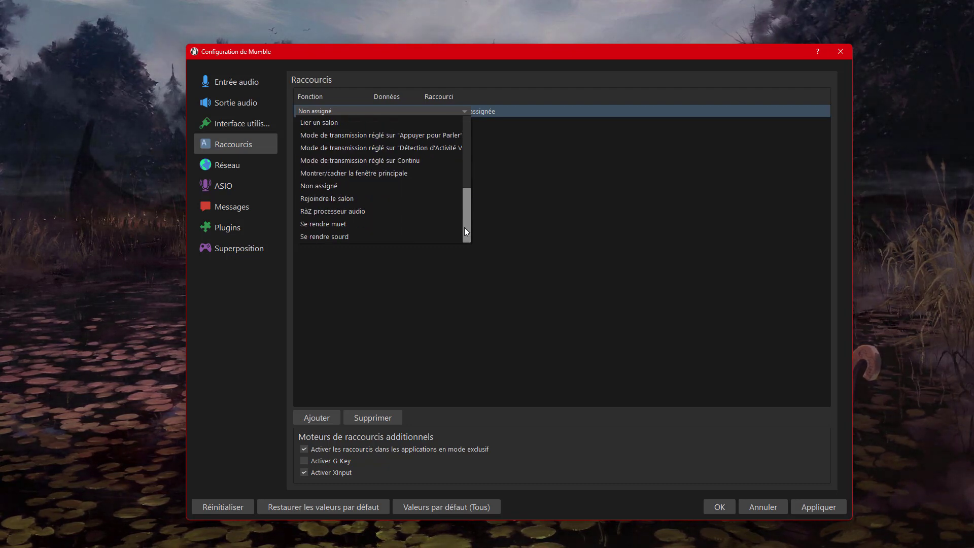
click(329, 224)
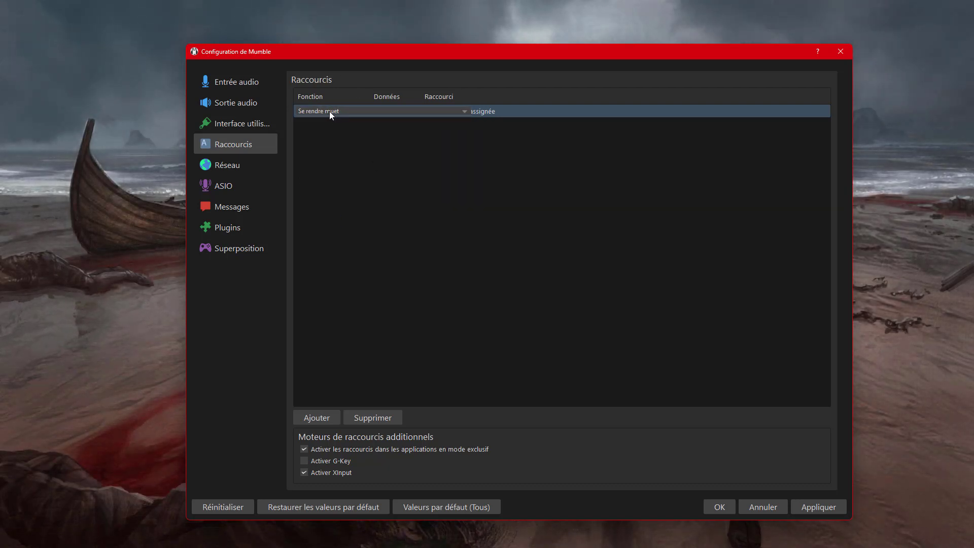
click(548, 233)
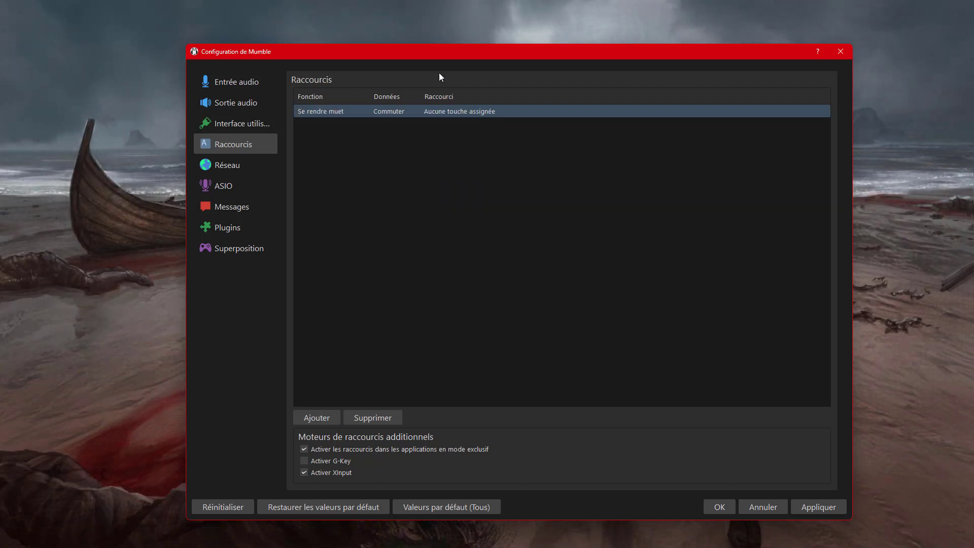
- Assign mouse button 4 to the Se rendre muet shortcut and apply the shortcut settings
double_click(460, 111)
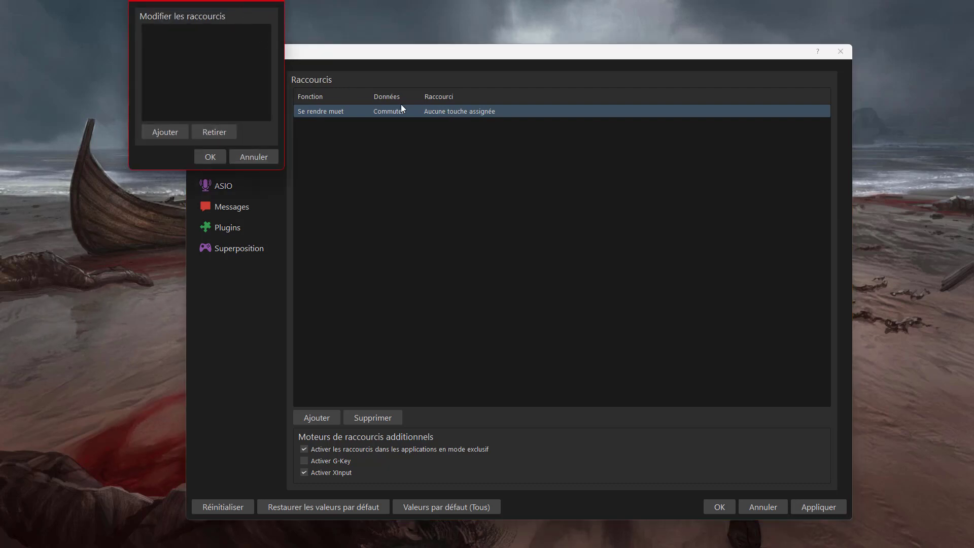
click(178, 132)
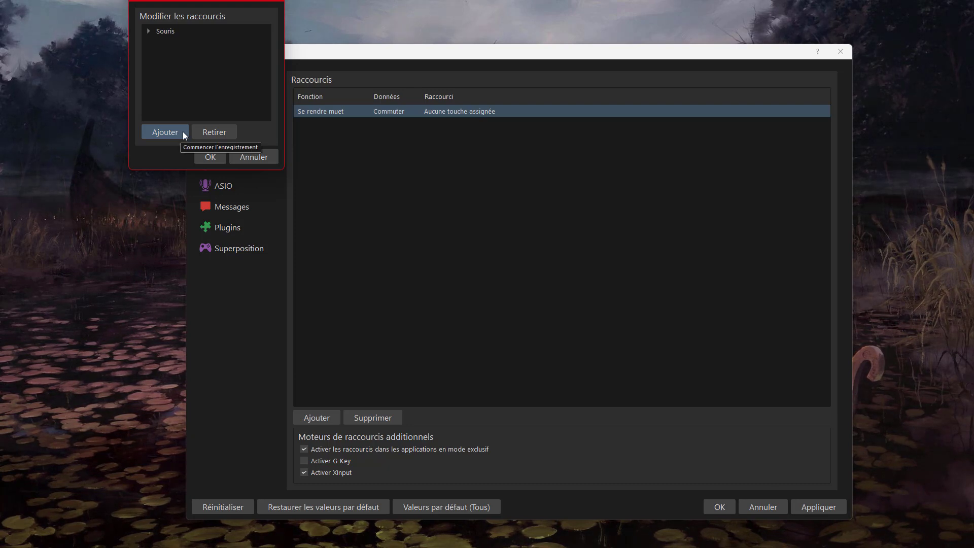
click(148, 31)
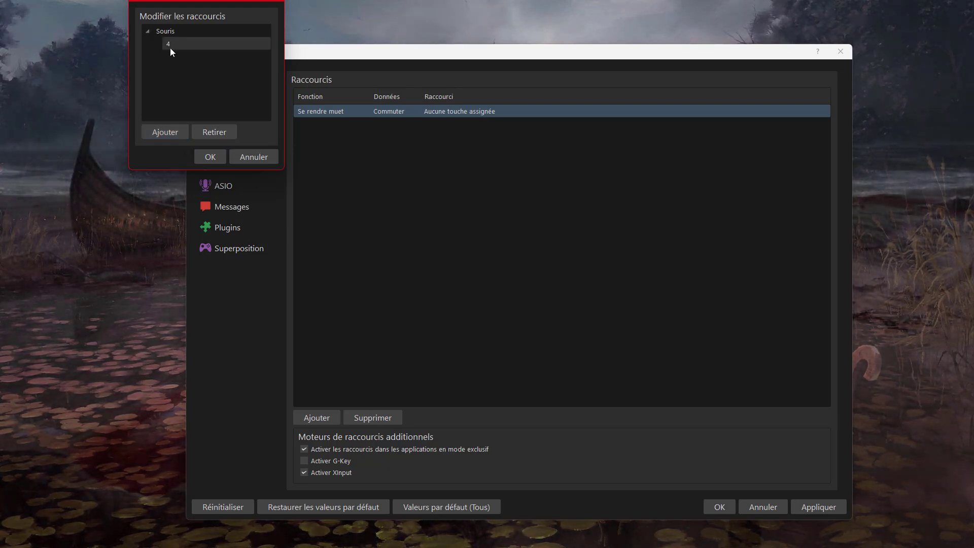
click(210, 158)
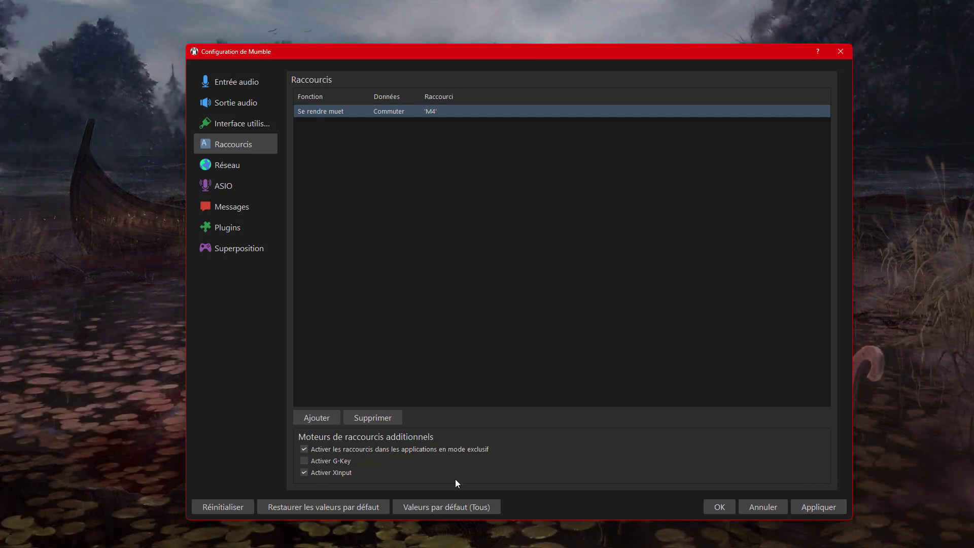
click(812, 509)
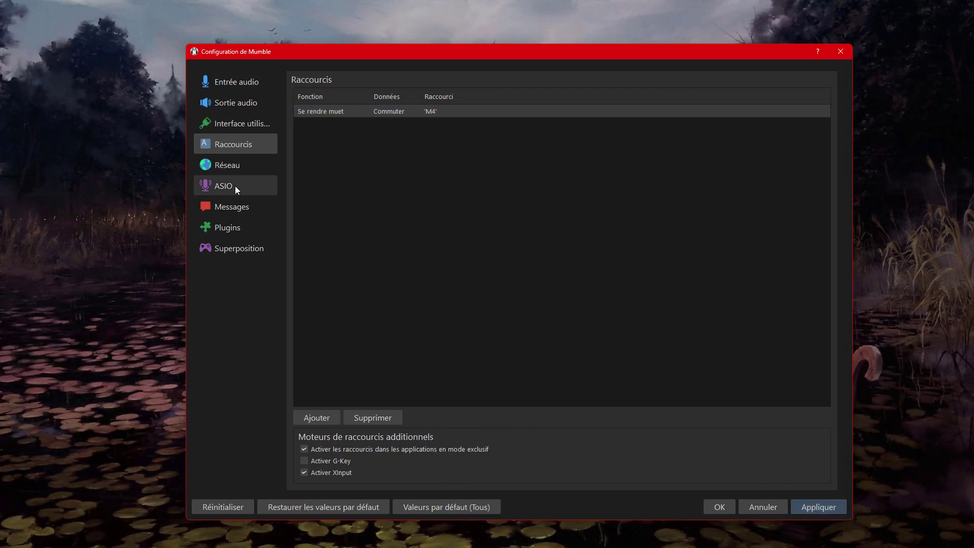
- Look over the Réseau and ASIO pages, and lower the Messages text-to-speech volume to its minimum and apply it
click(233, 169)
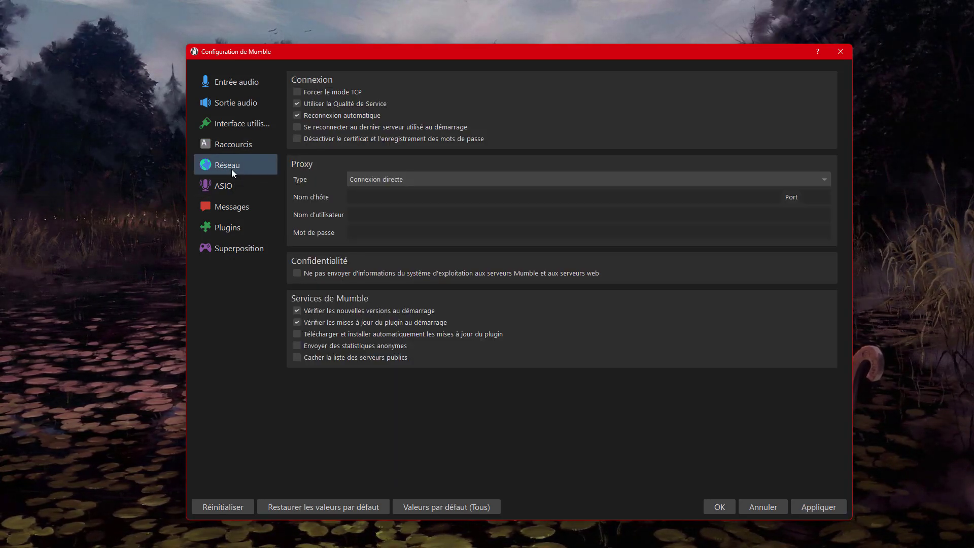
click(242, 187)
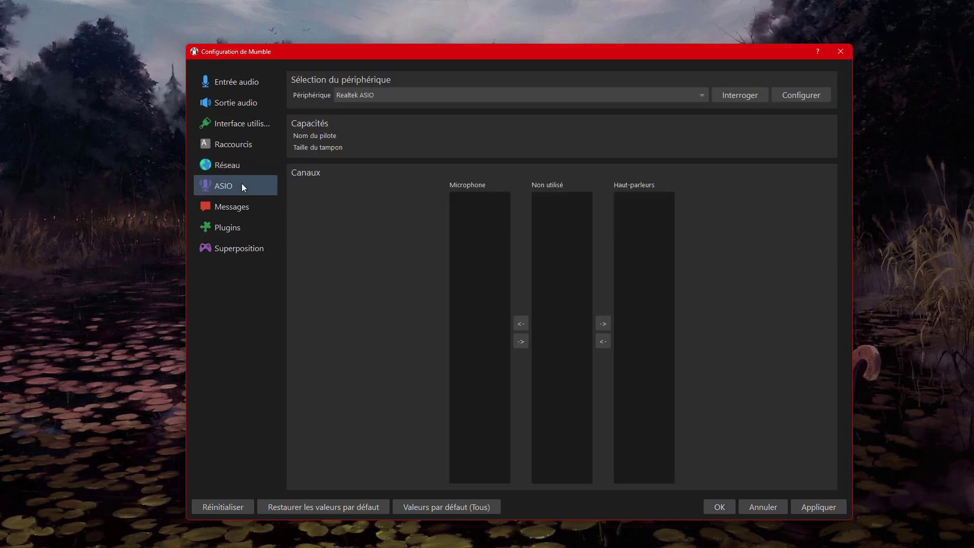
click(246, 210)
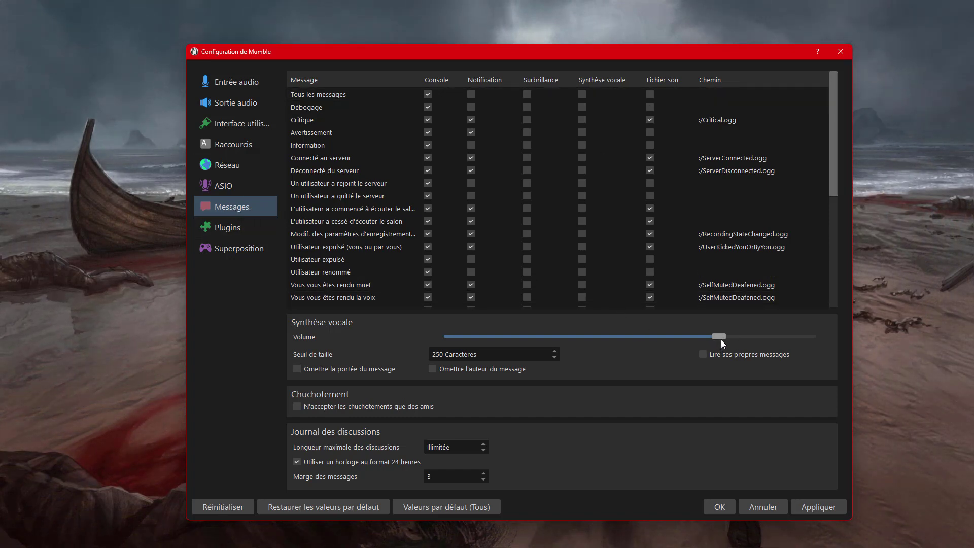
drag(722, 340, 502, 342)
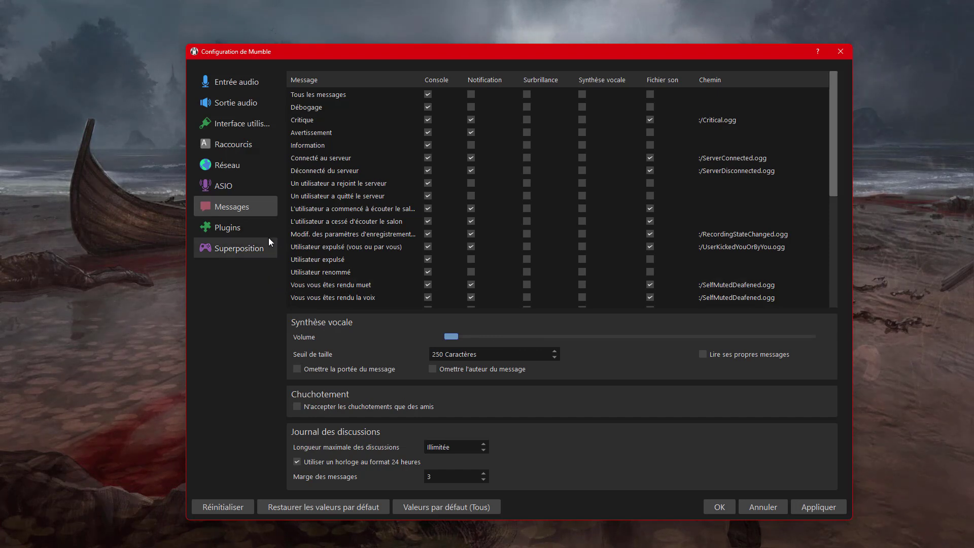
click(818, 506)
- Enable the Link plugin together with its key events option, and apply the plugin settings
click(228, 229)
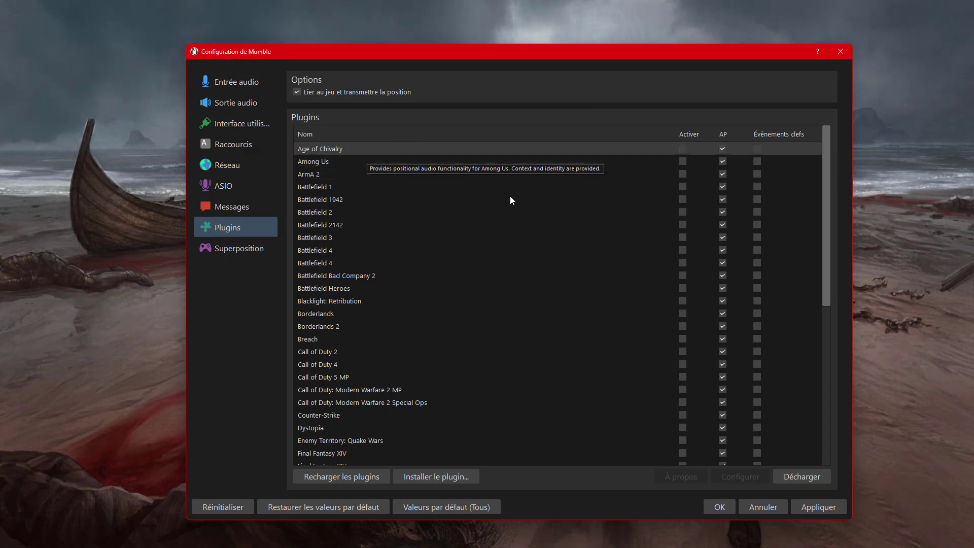
drag(829, 238, 821, 357)
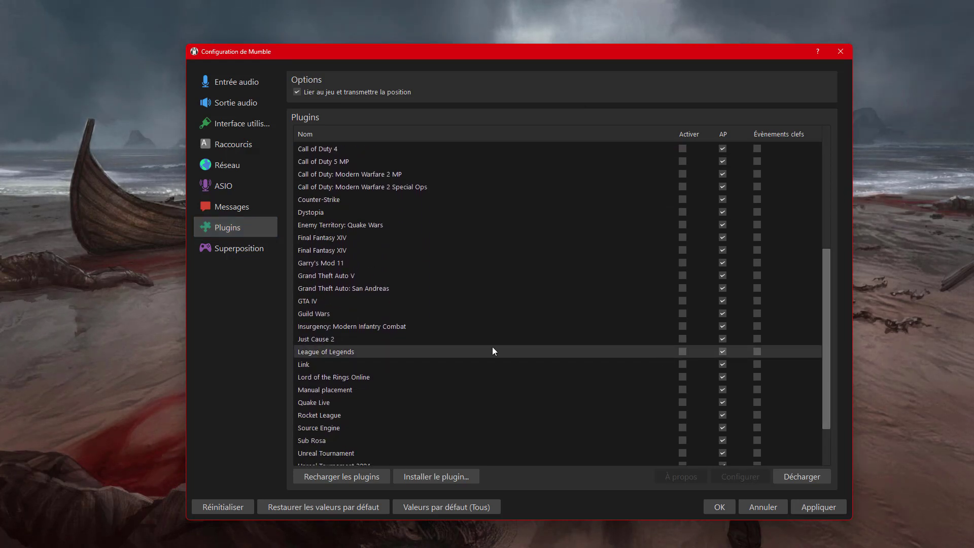
click(304, 365)
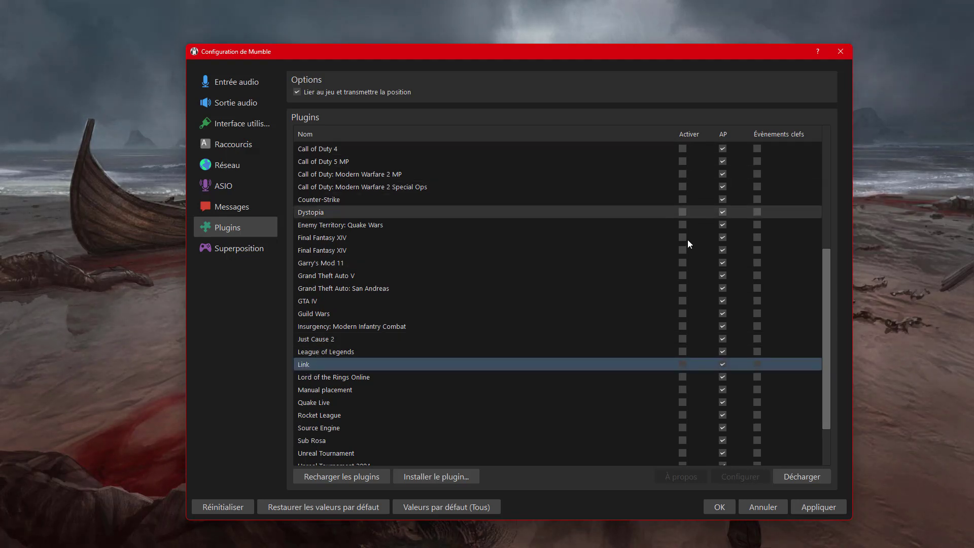
click(683, 364)
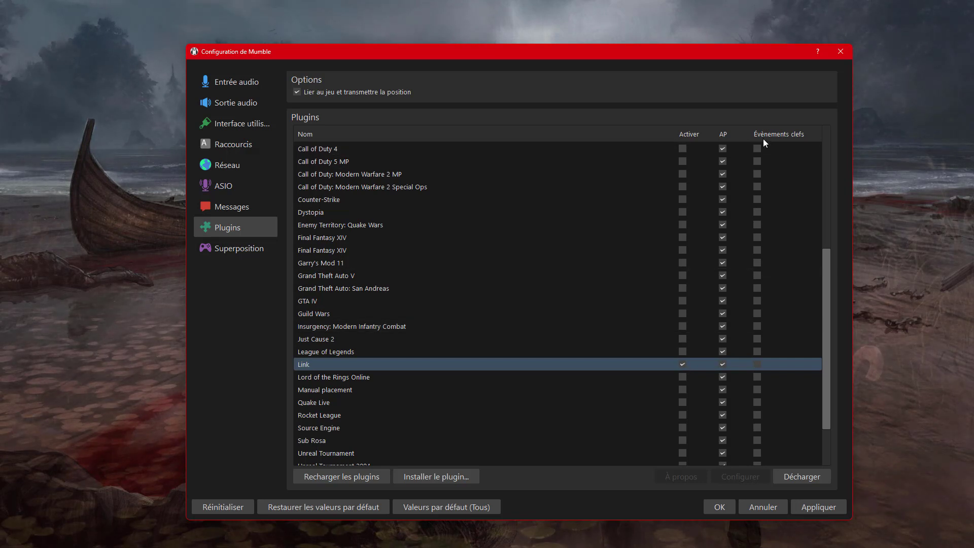
click(757, 364)
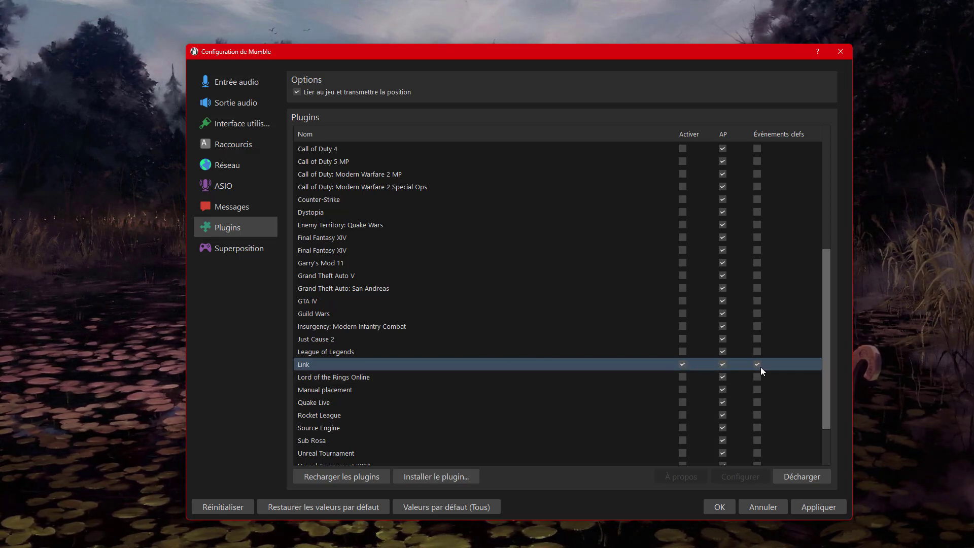
click(823, 506)
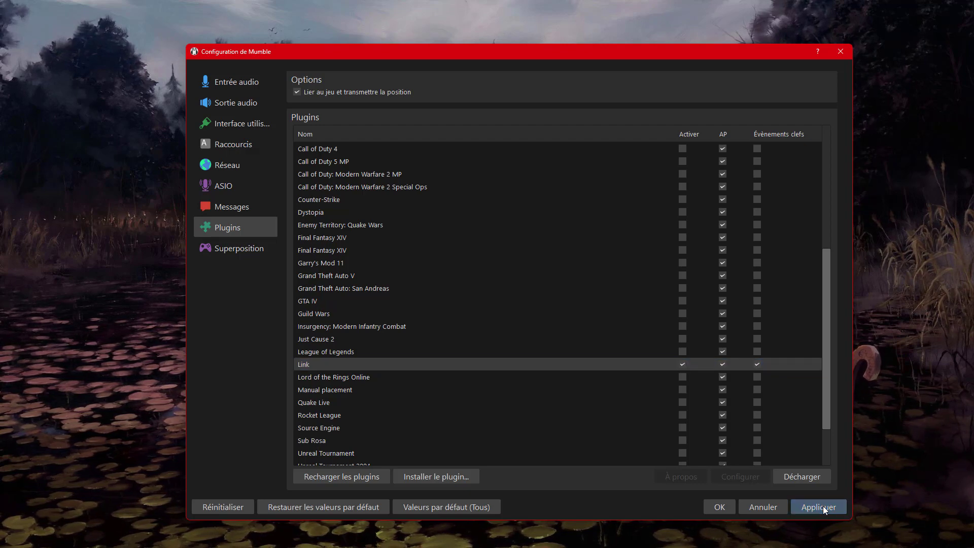
- Check the Superposition page, apply the settings and close Mumble's configuration
click(227, 250)
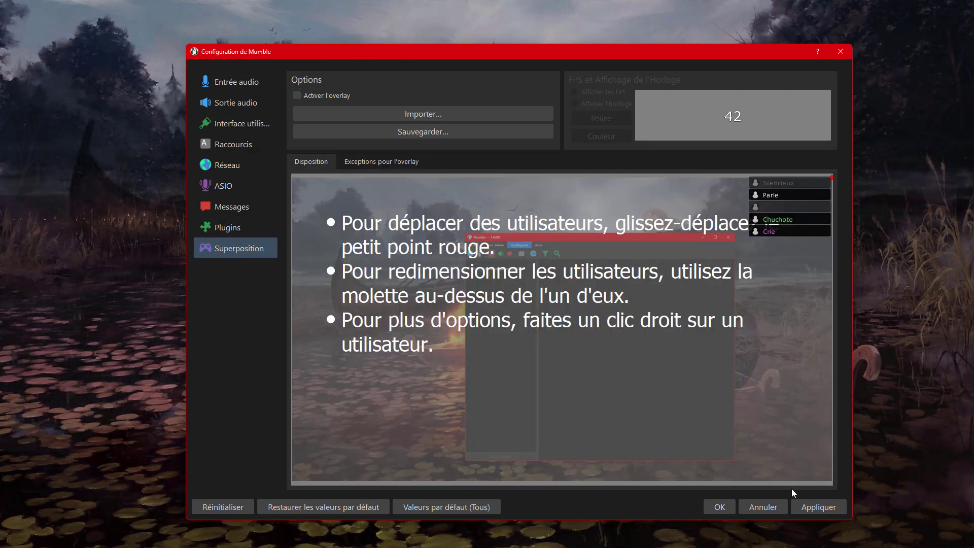
click(802, 507)
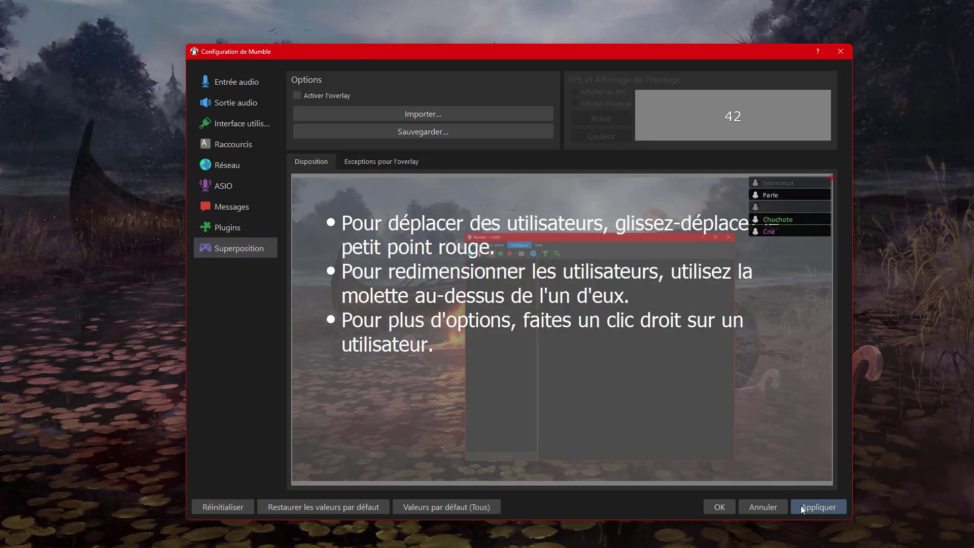
click(719, 506)
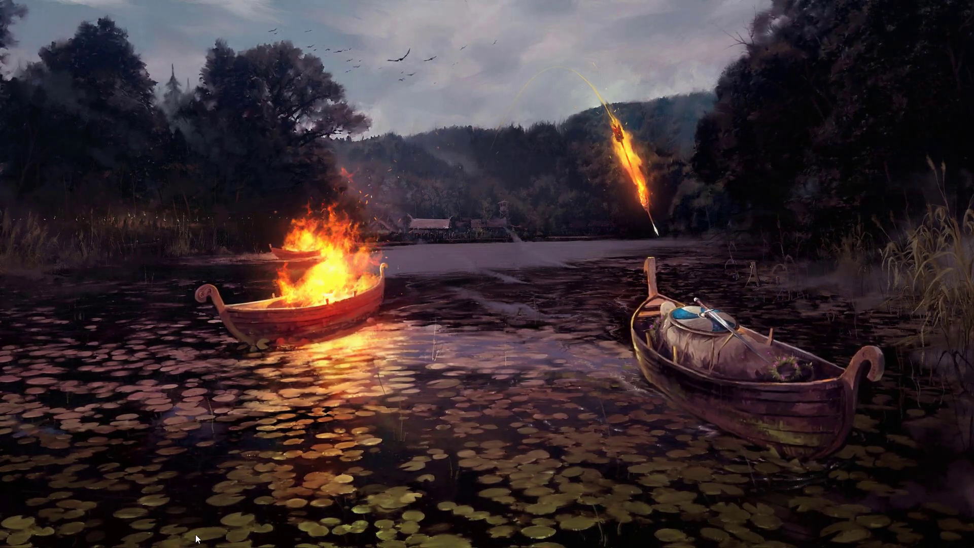
- Search Windows for mumble and launch the Mumble application
mouse_move(360, 530)
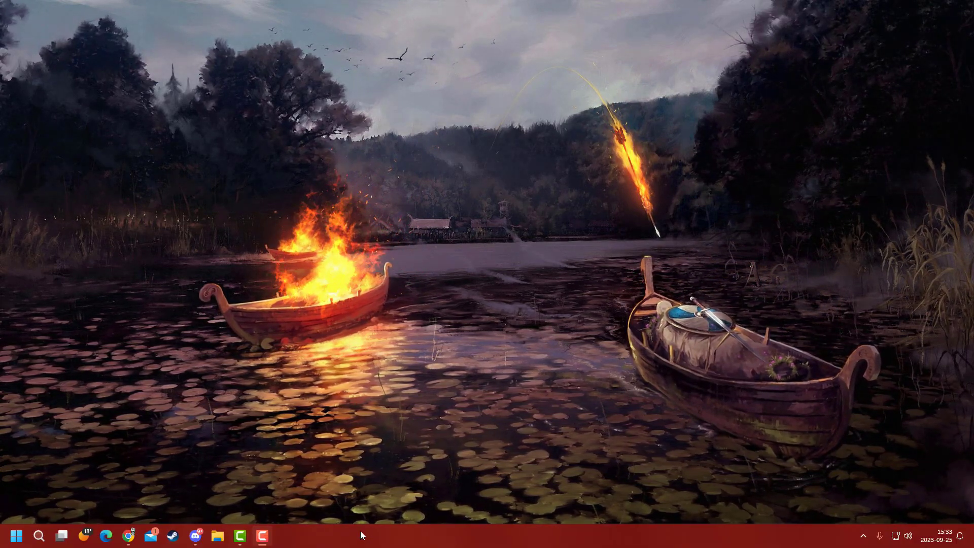
key(super)
text(mm)
key(BackSpace)
key(BackSpace)
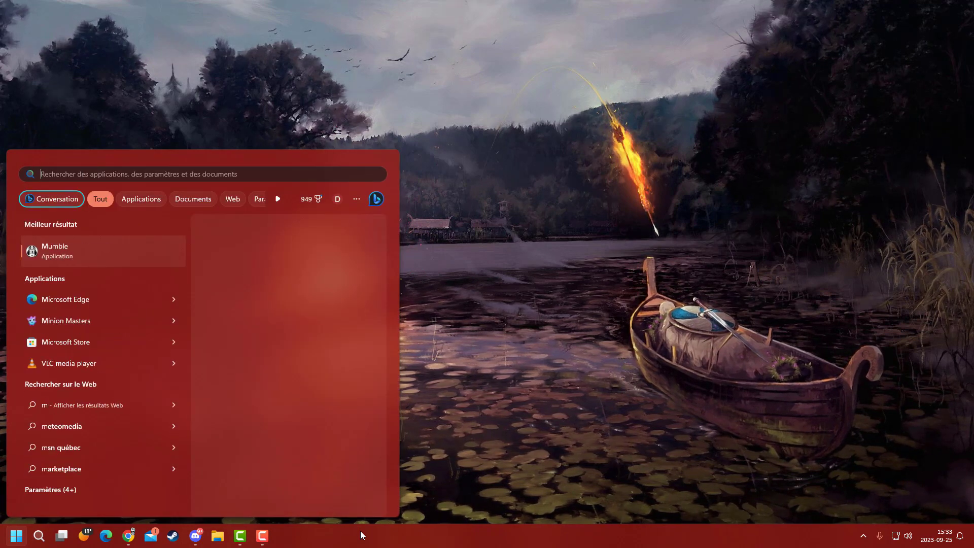
text(mumble)
key(Return)
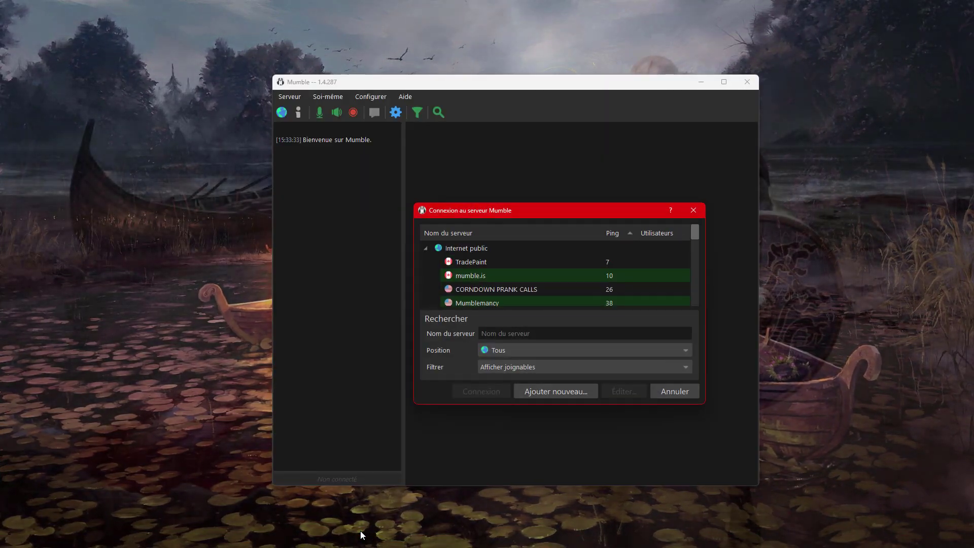
- Collapse the public server list and start a new server entry with the copied server IP address
click(427, 251)
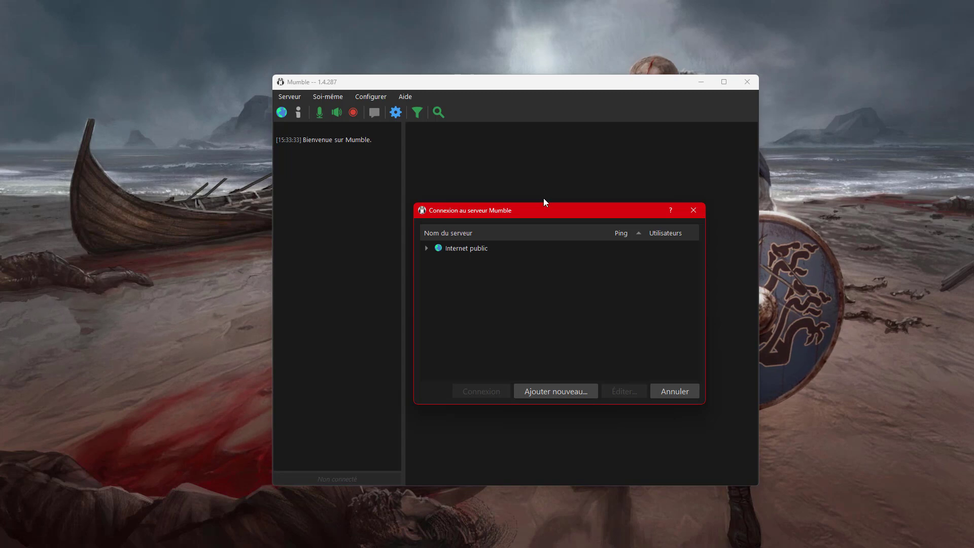
click(550, 396)
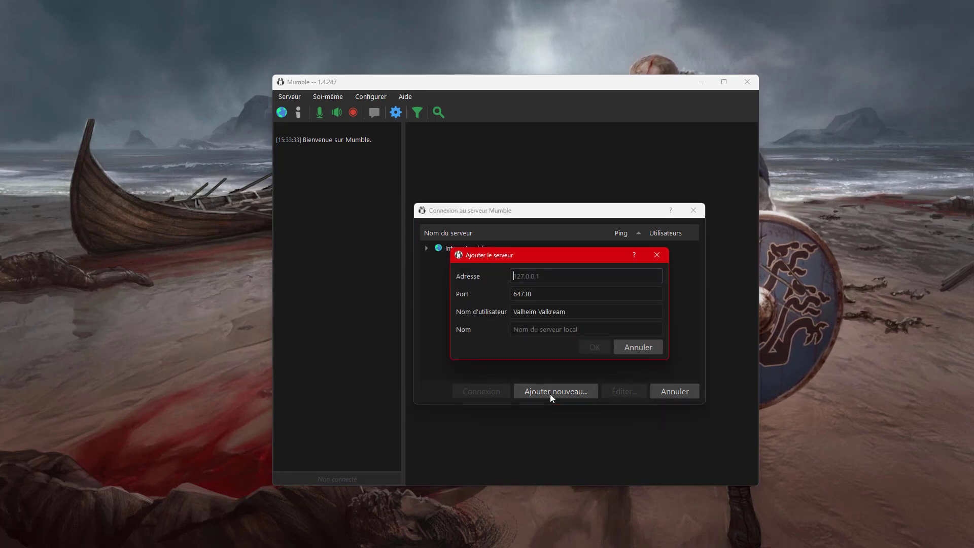
key(ctrl+v)
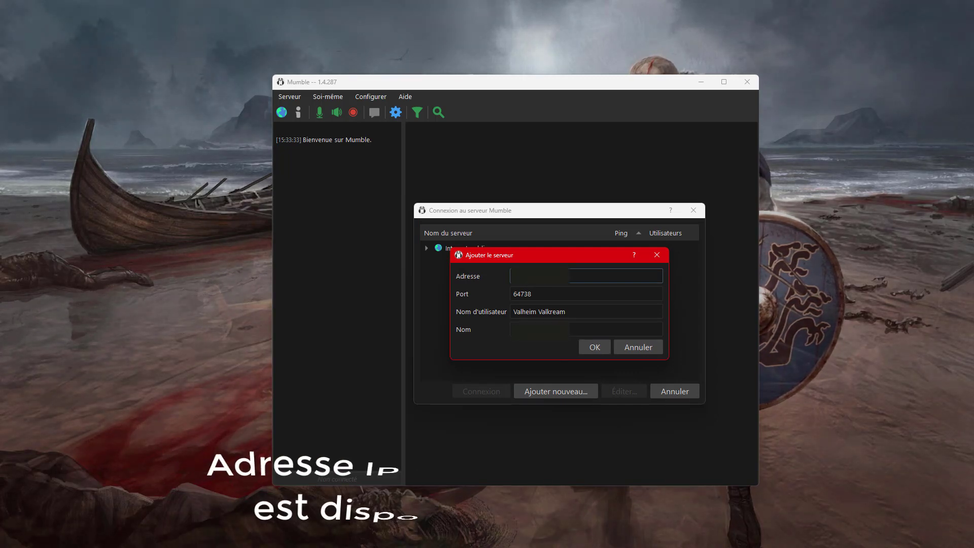
- Replace the username in the new server entry with the player's own nickname and move on to the server name
click(536, 298)
drag(571, 312, 417, 282)
key(BackSpace)
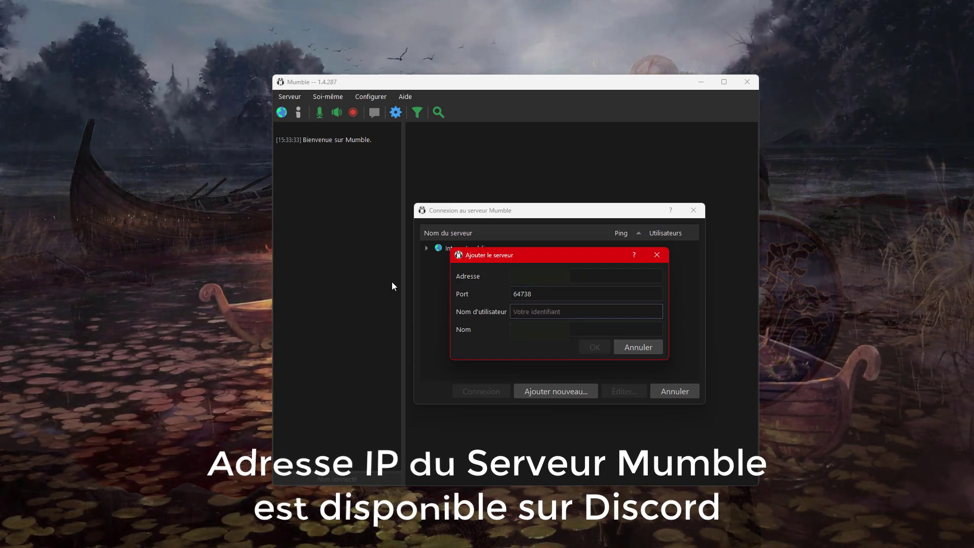
text(Le)
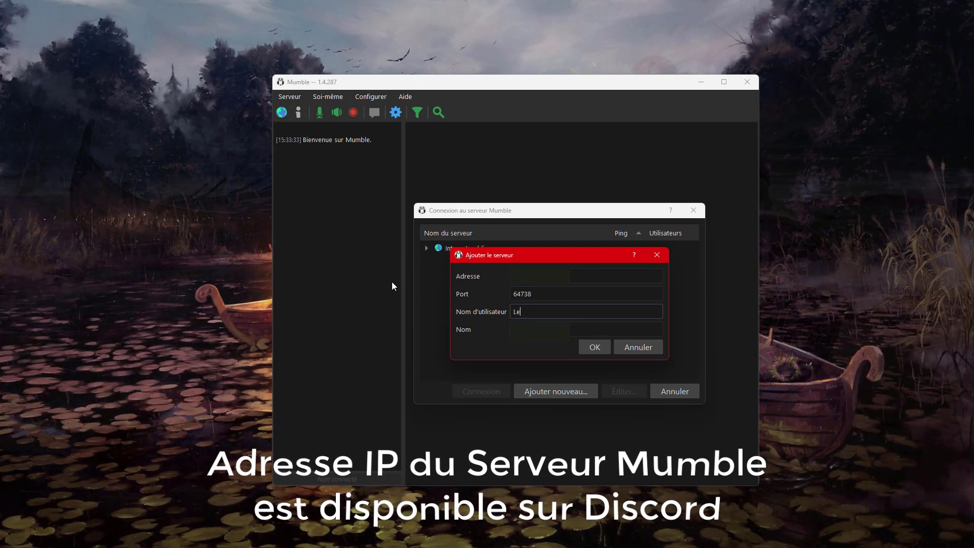
text(PunkQC)
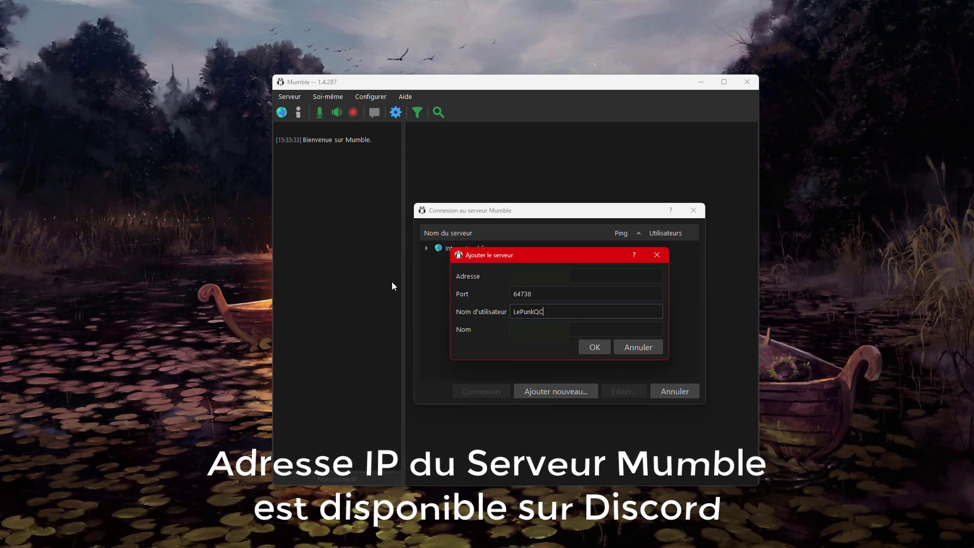
key(Tab)
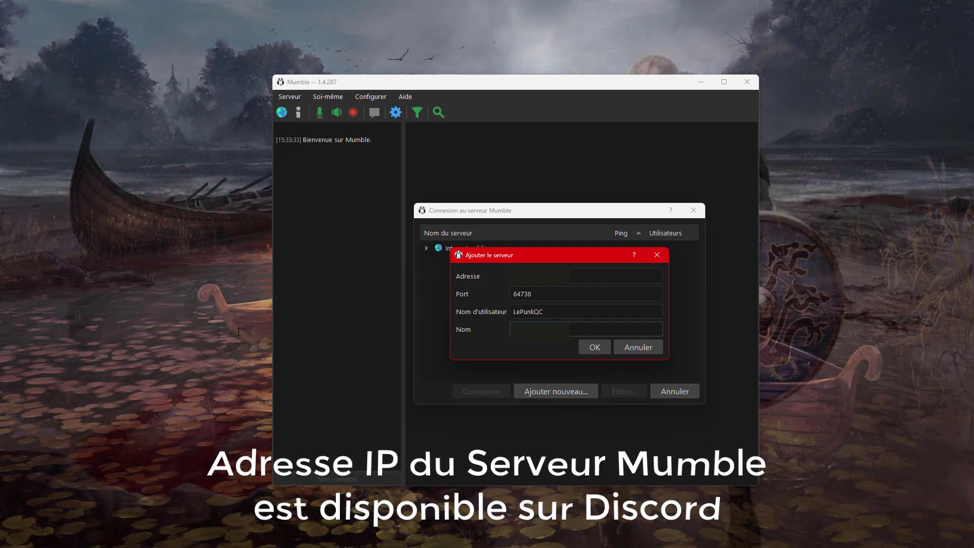
- Name the new server entry Valheim Valkream and save it to the favourites
text(Valheim)
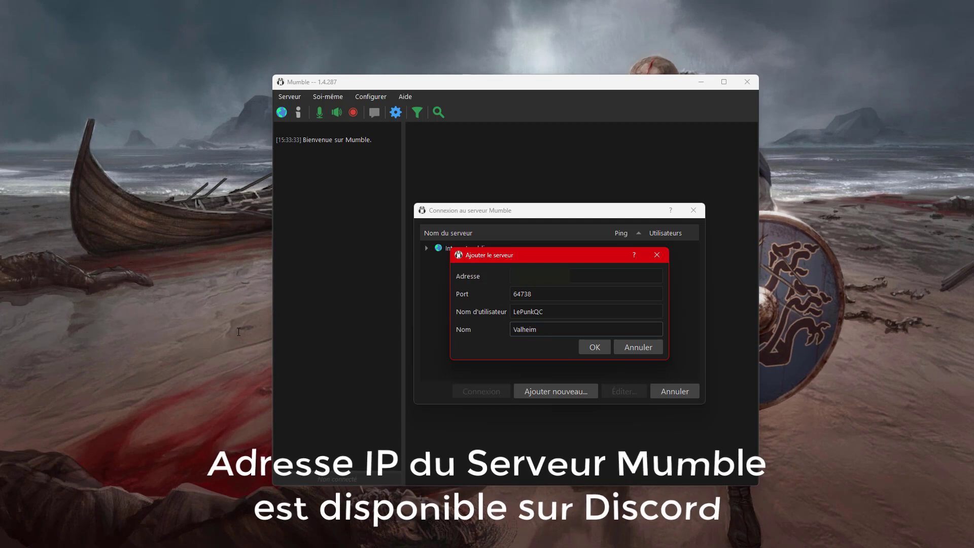
text( Valkream)
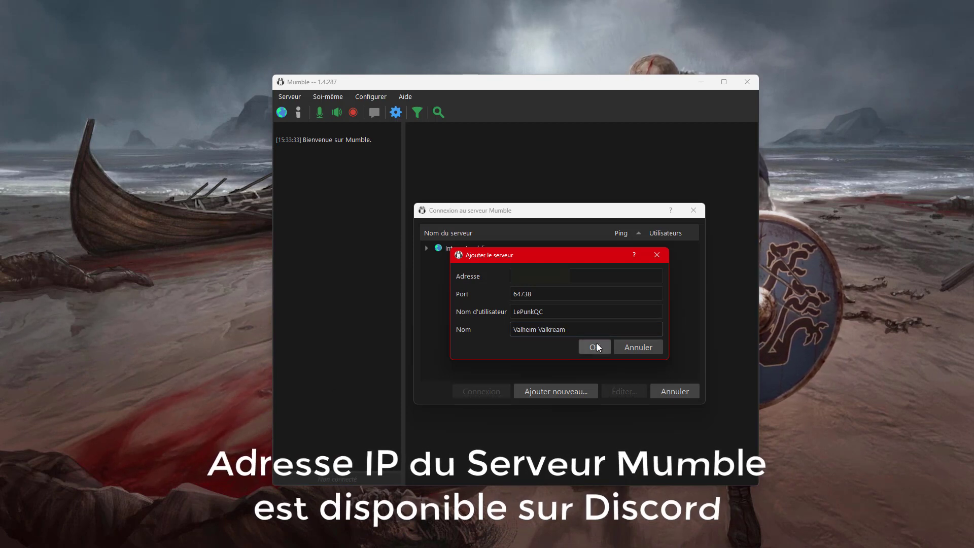
click(574, 276)
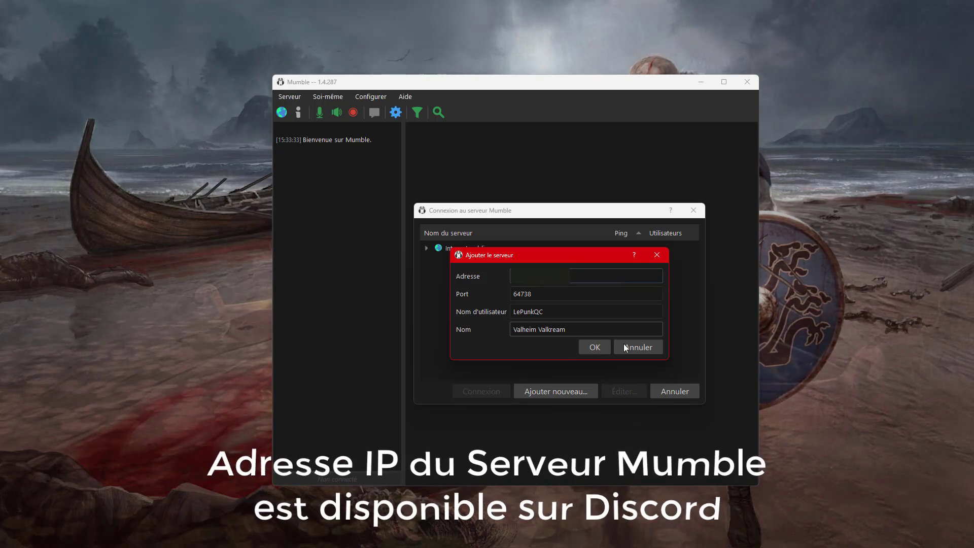
click(594, 347)
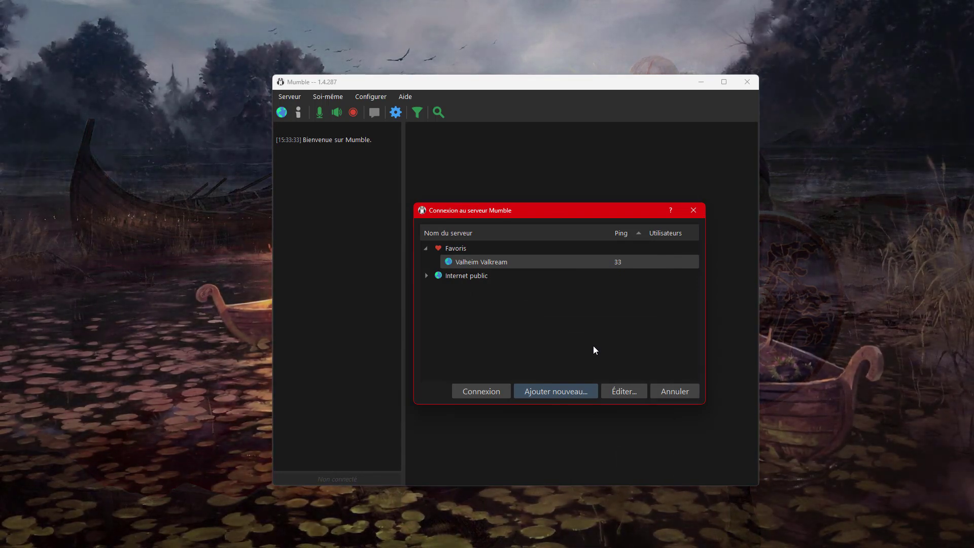
- Connect to the Valheim Valkream server, then expand the Games channel to view its subchannels and collapse it again
double_click(479, 262)
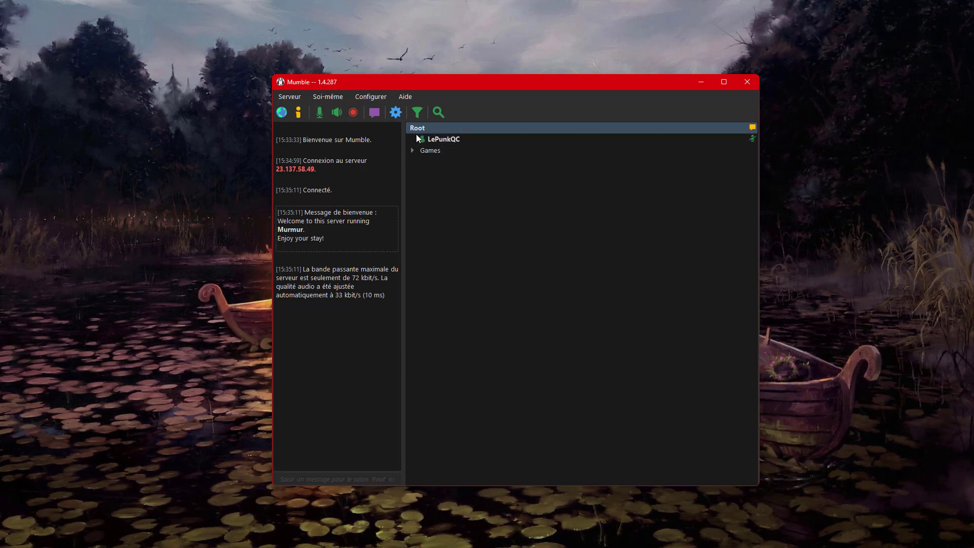
click(412, 150)
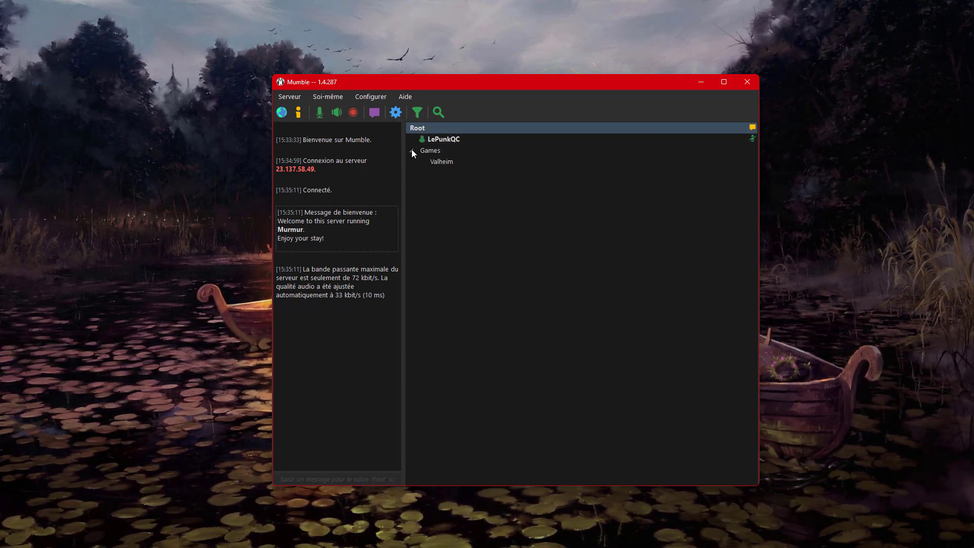
click(412, 149)
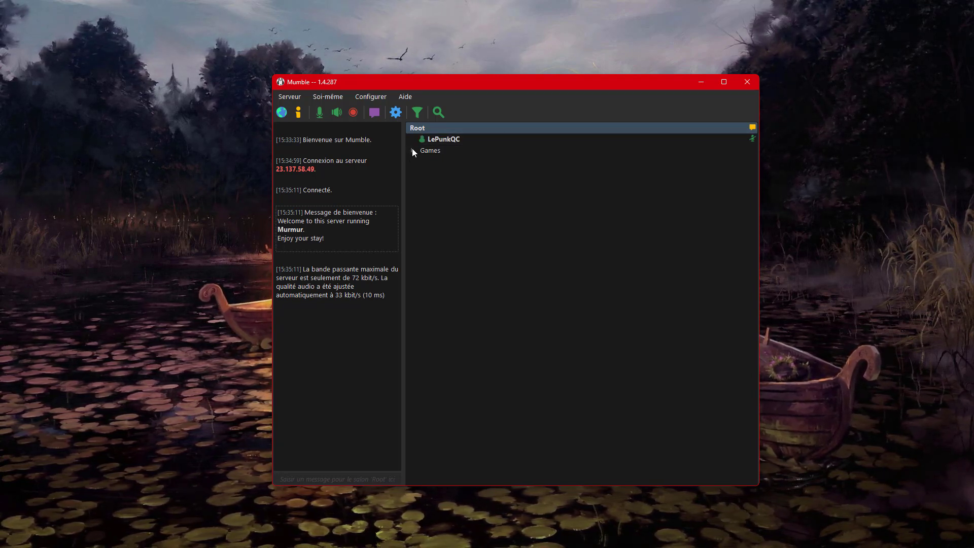
- Minimize the Mumble window, search Windows for "va" and launch Valheim
click(703, 82)
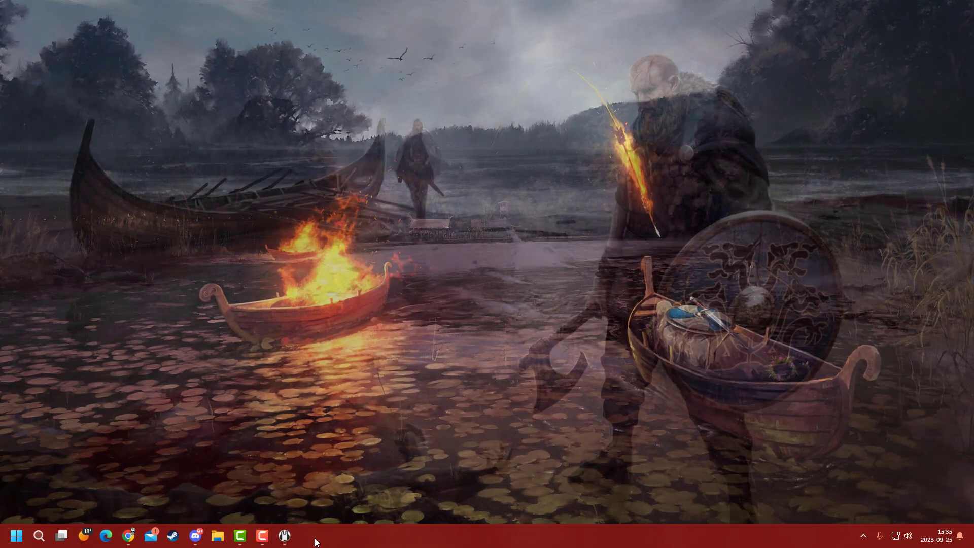
key(super)
text(va)
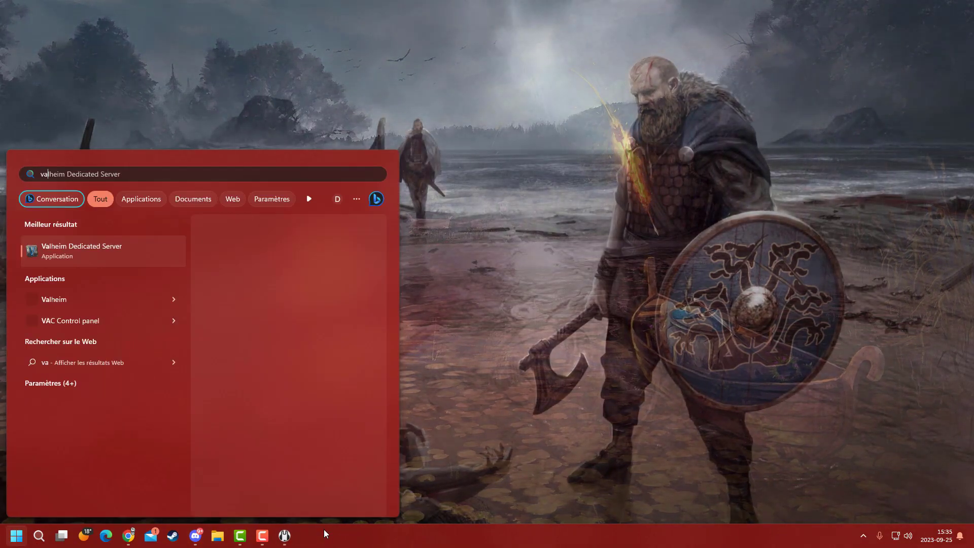
click(276, 339)
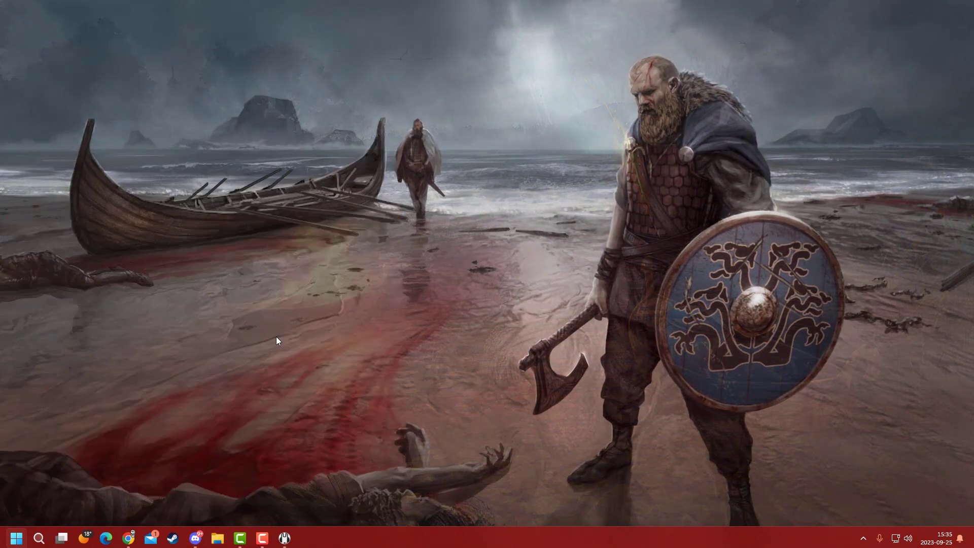